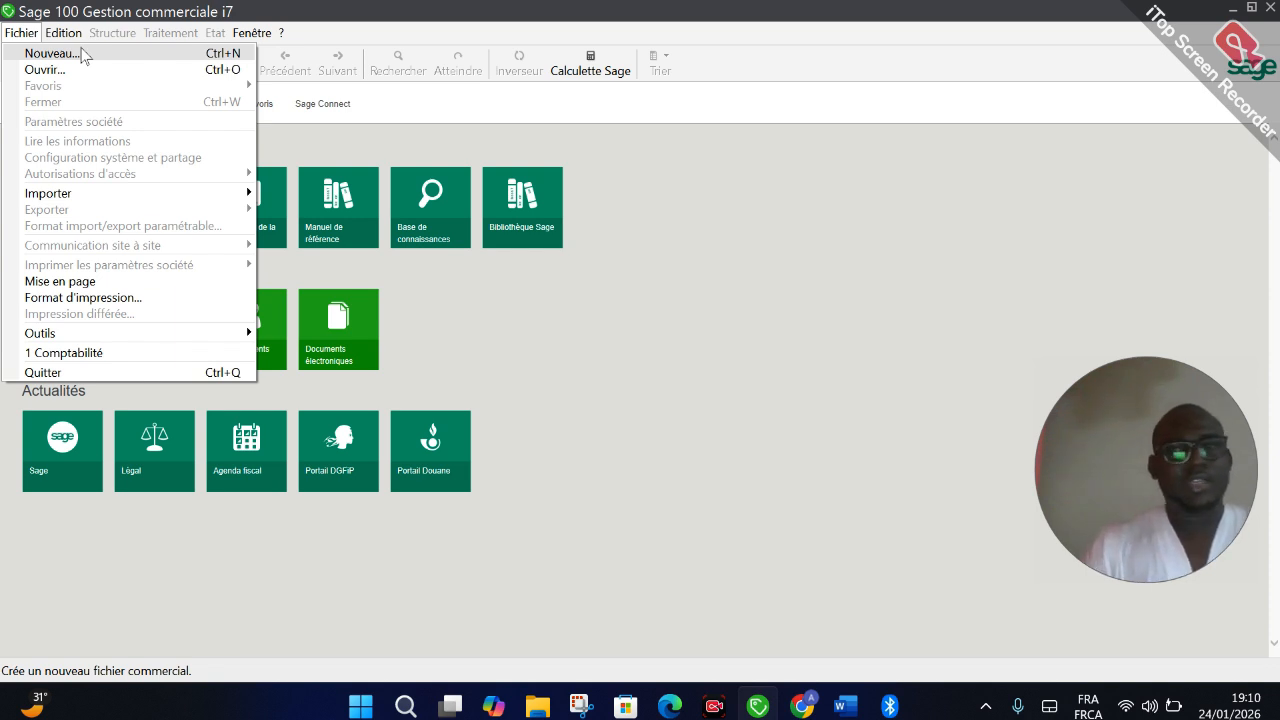
Start a new commercial file and choose to create a new accounting file for it in the creation assistant.
{"action": "mouse_move", "coordinate": [252, 32]}
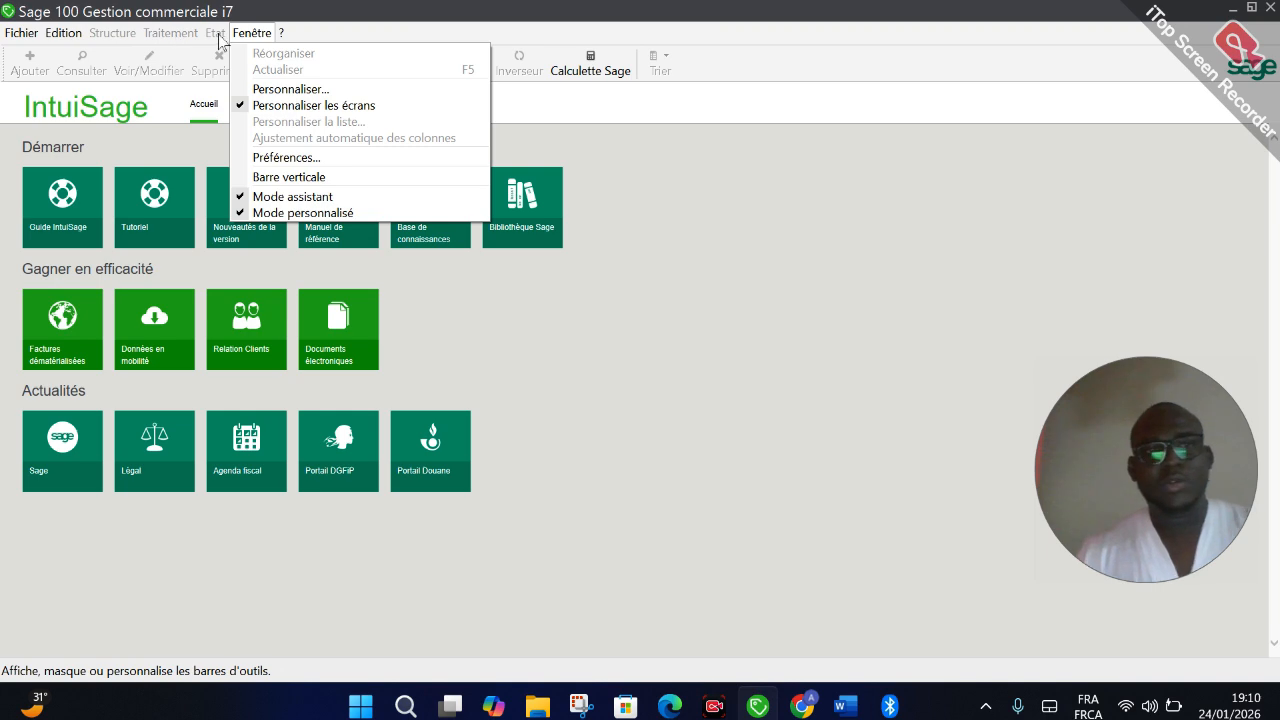
{"action": "mouse_move", "coordinate": [48, 45]}
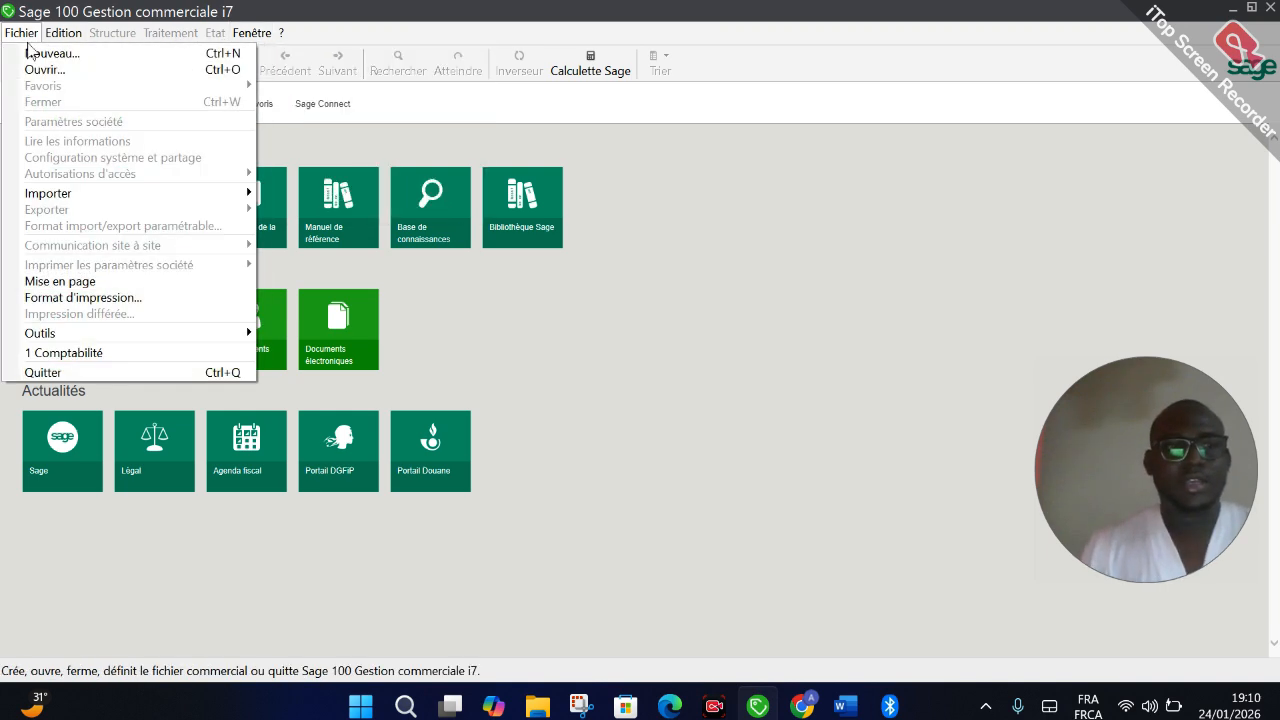
{"action": "left_click", "coordinate": [40, 54]}
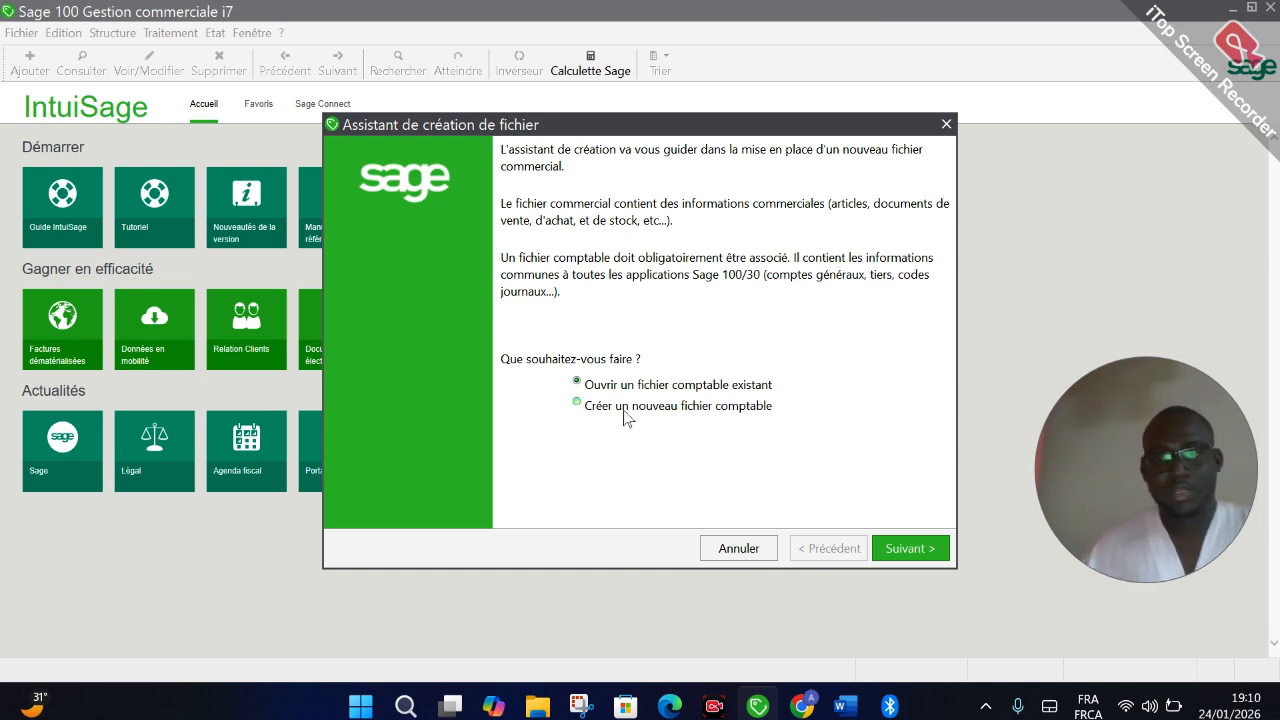
{"action": "left_click", "coordinate": [595, 407]}
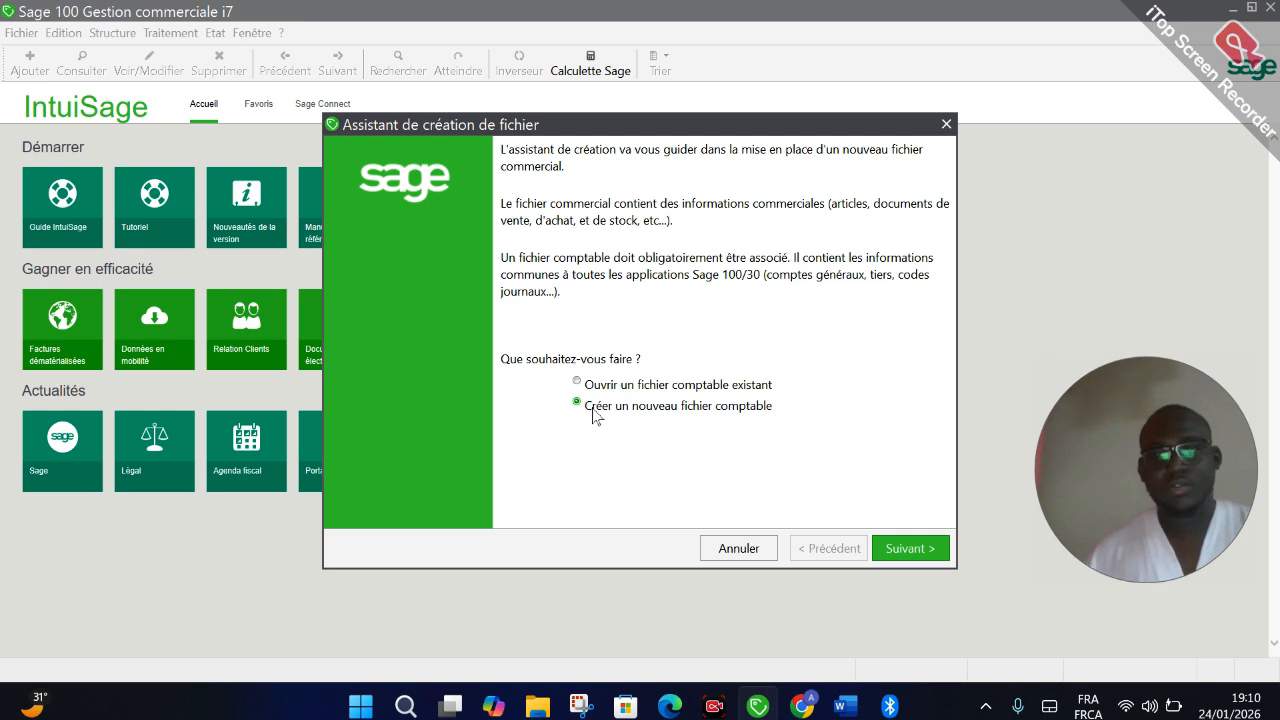
{"action": "left_click", "coordinate": [915, 549]}
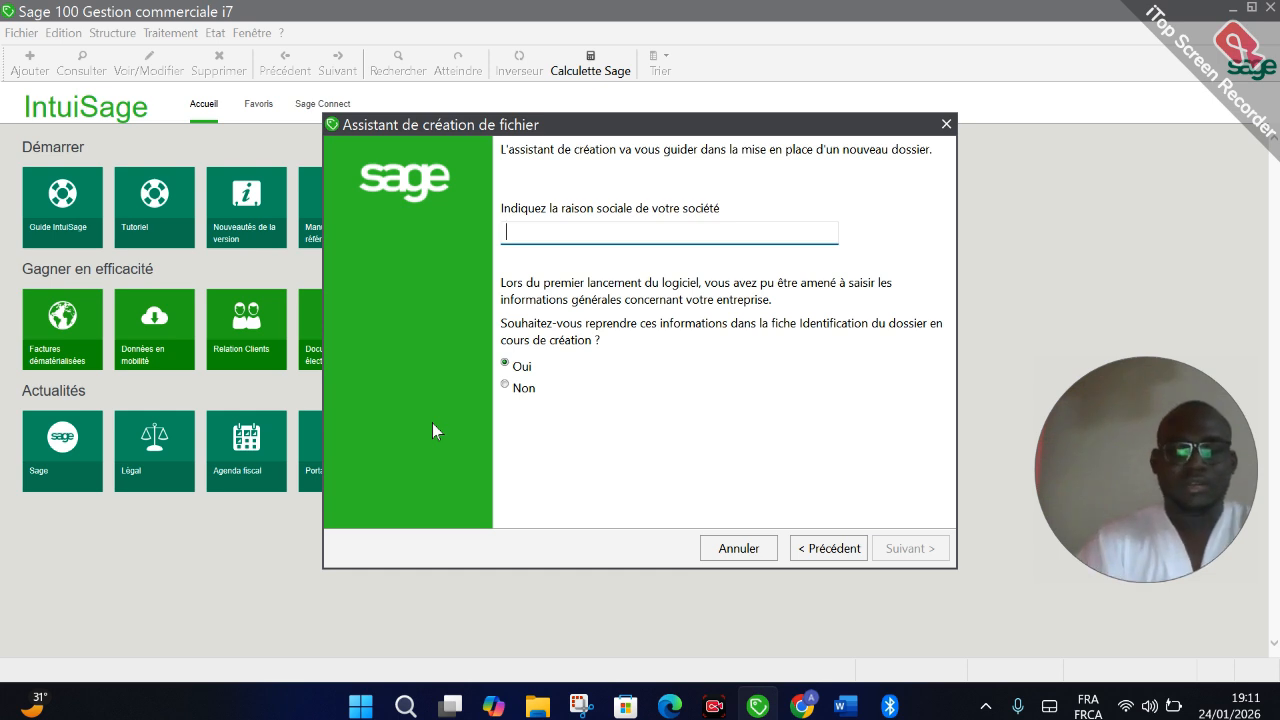
Enter GLOBAL SARL as the company name and continue to the company details.
{"action": "type", "text": "GLOB"}
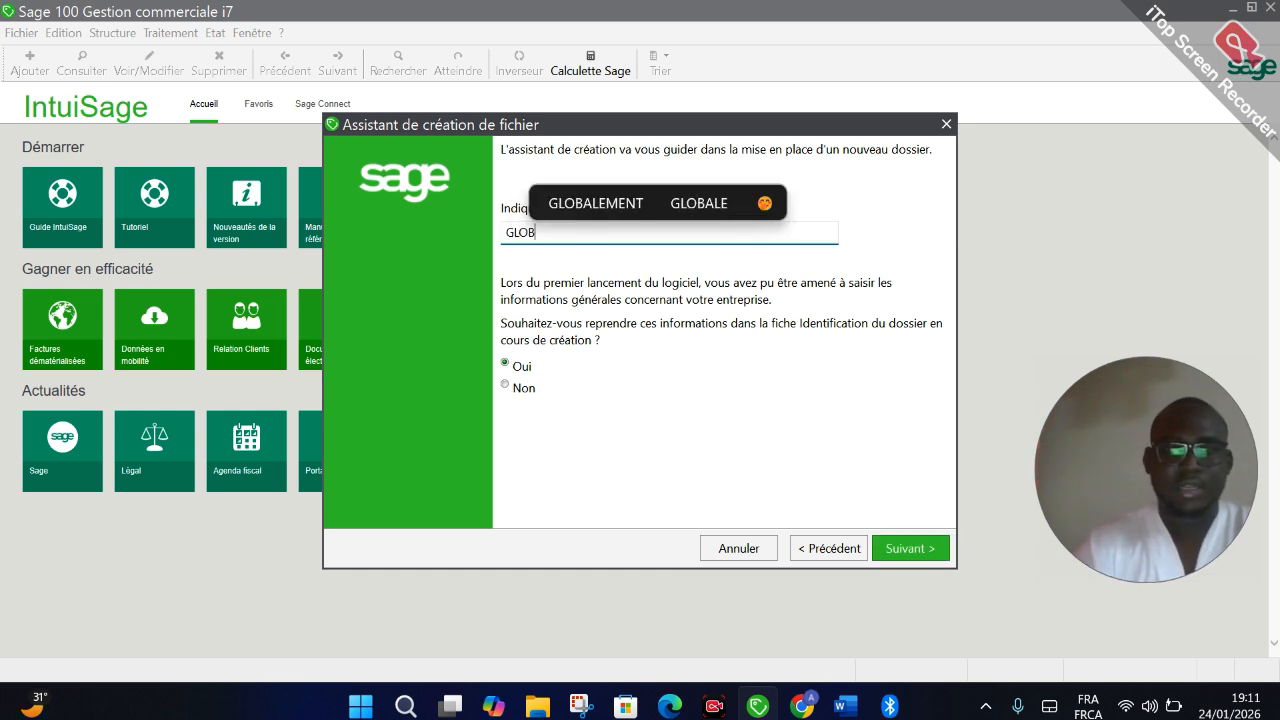
{"action": "type", "text": "AL"}
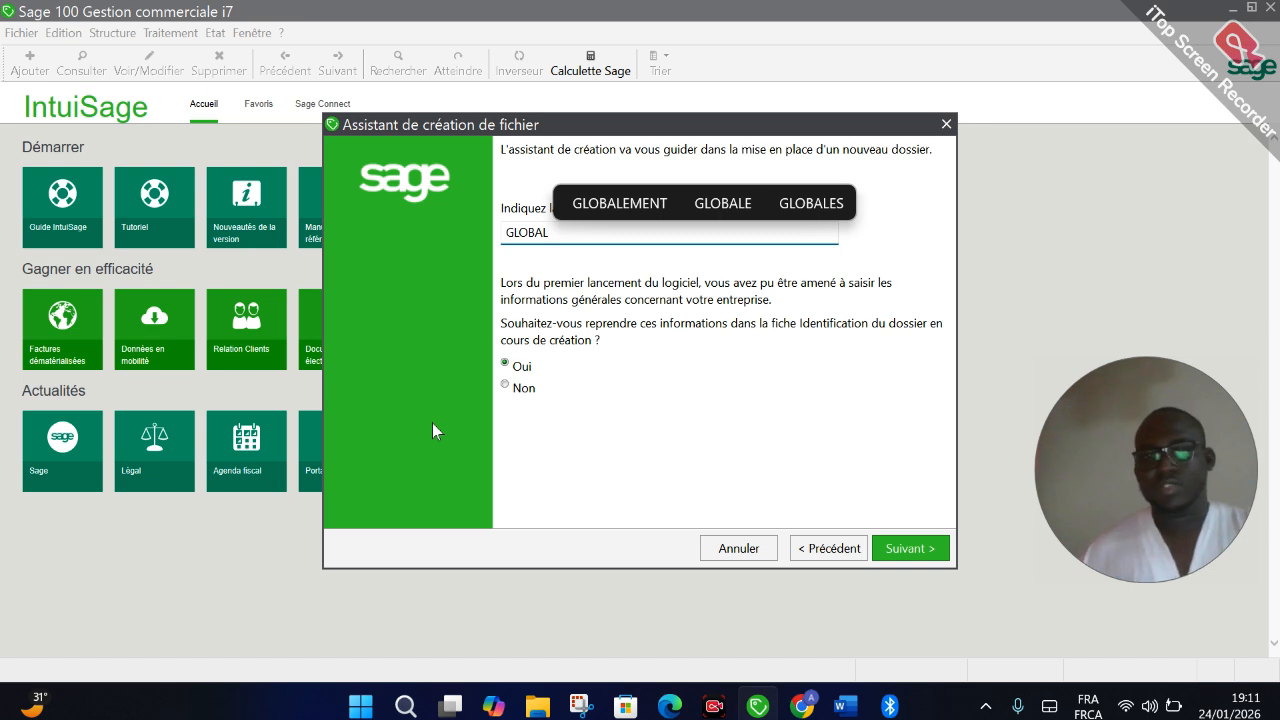
{"action": "type", "text": " SA"}
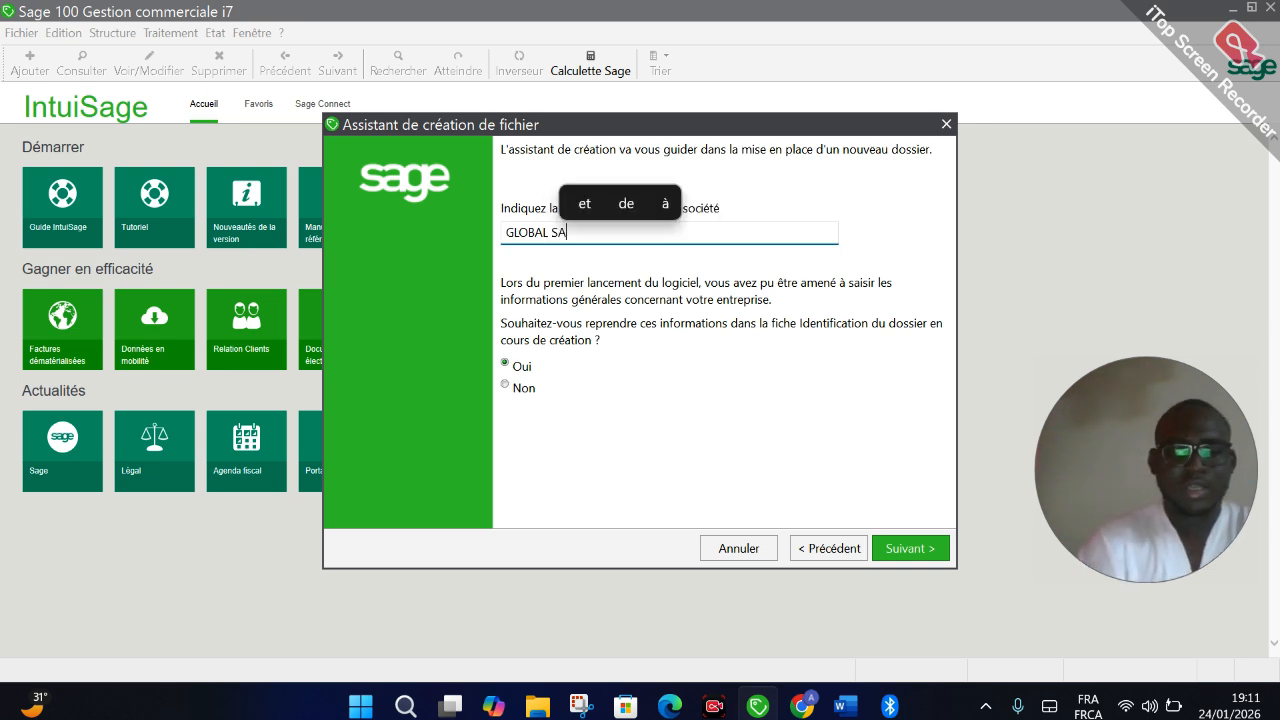
{"action": "type", "text": "RL"}
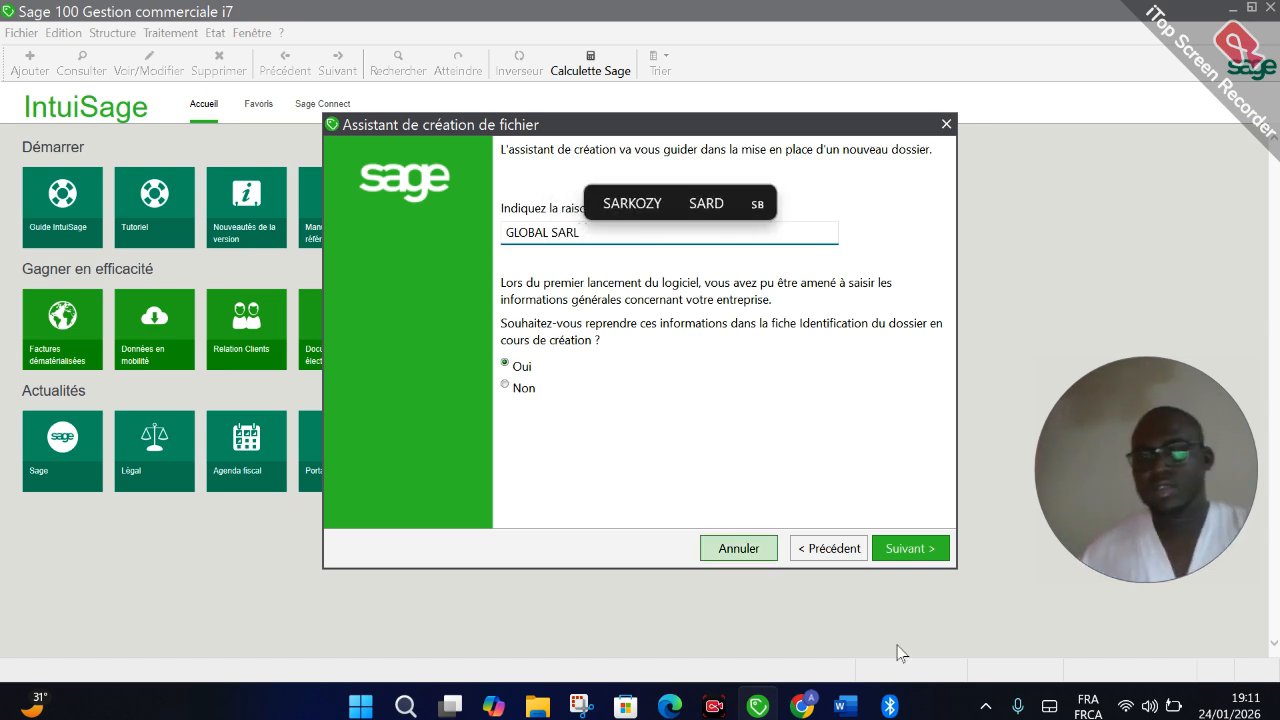
{"action": "left_click", "coordinate": [918, 549]}
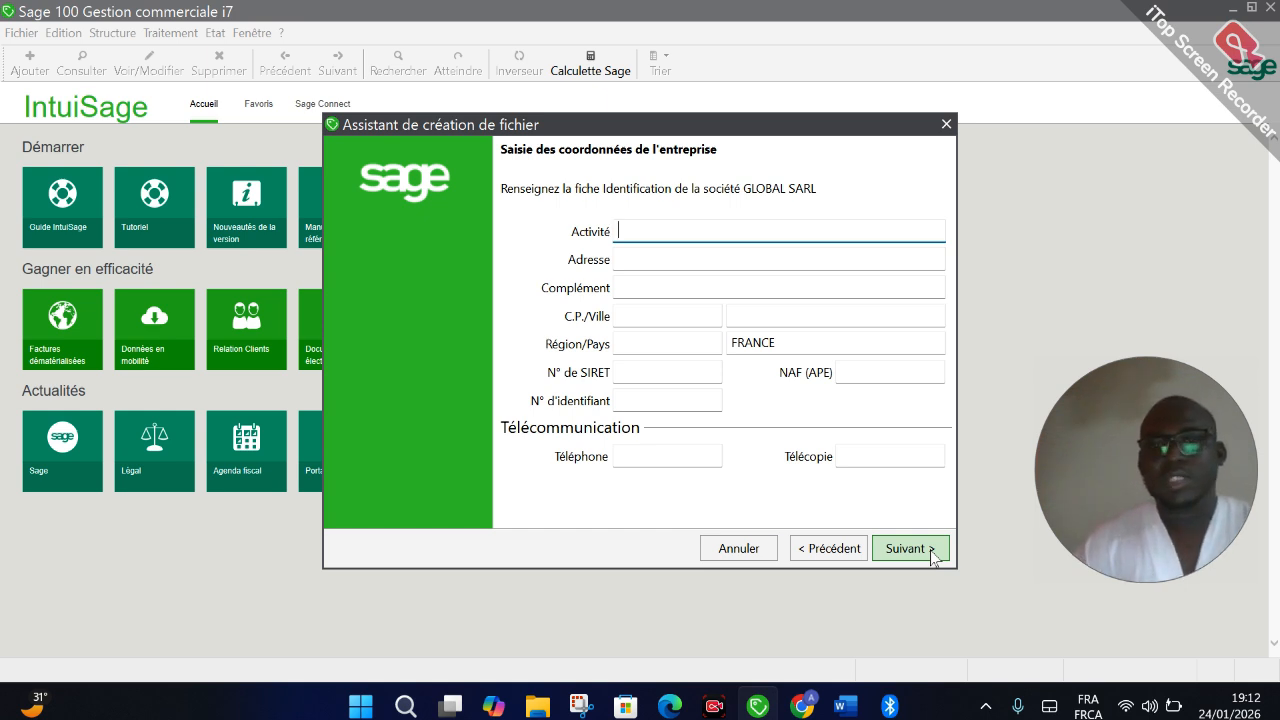
Set the company's country to MALI in the identification form.
{"action": "left_click", "coordinate": [673, 312]}
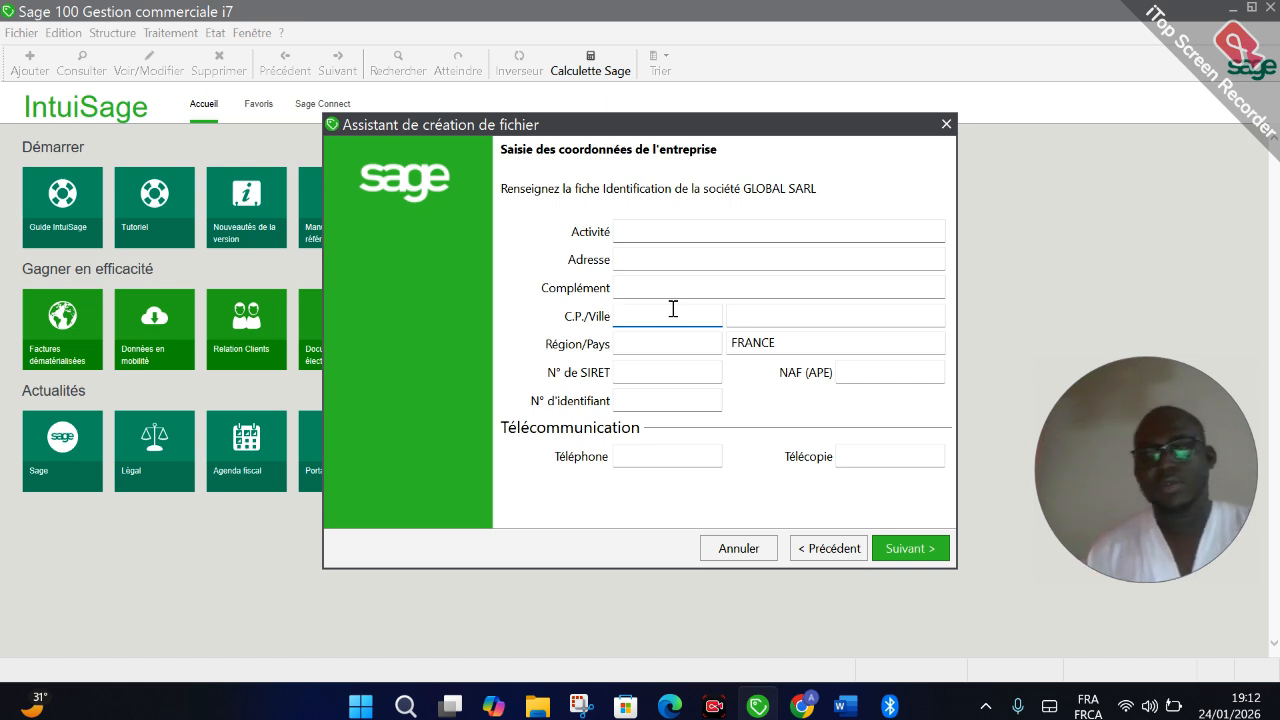
{"action": "left_click", "coordinate": [803, 311]}
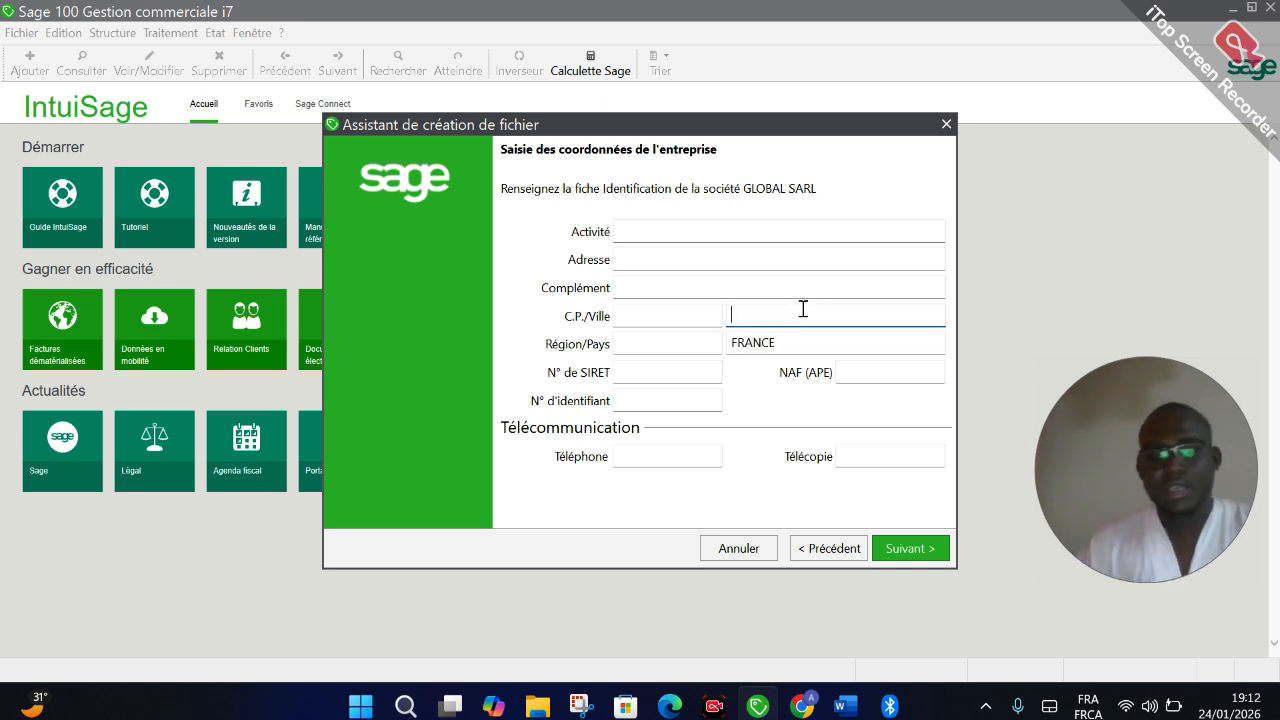
{"action": "left_click", "coordinate": [689, 341]}
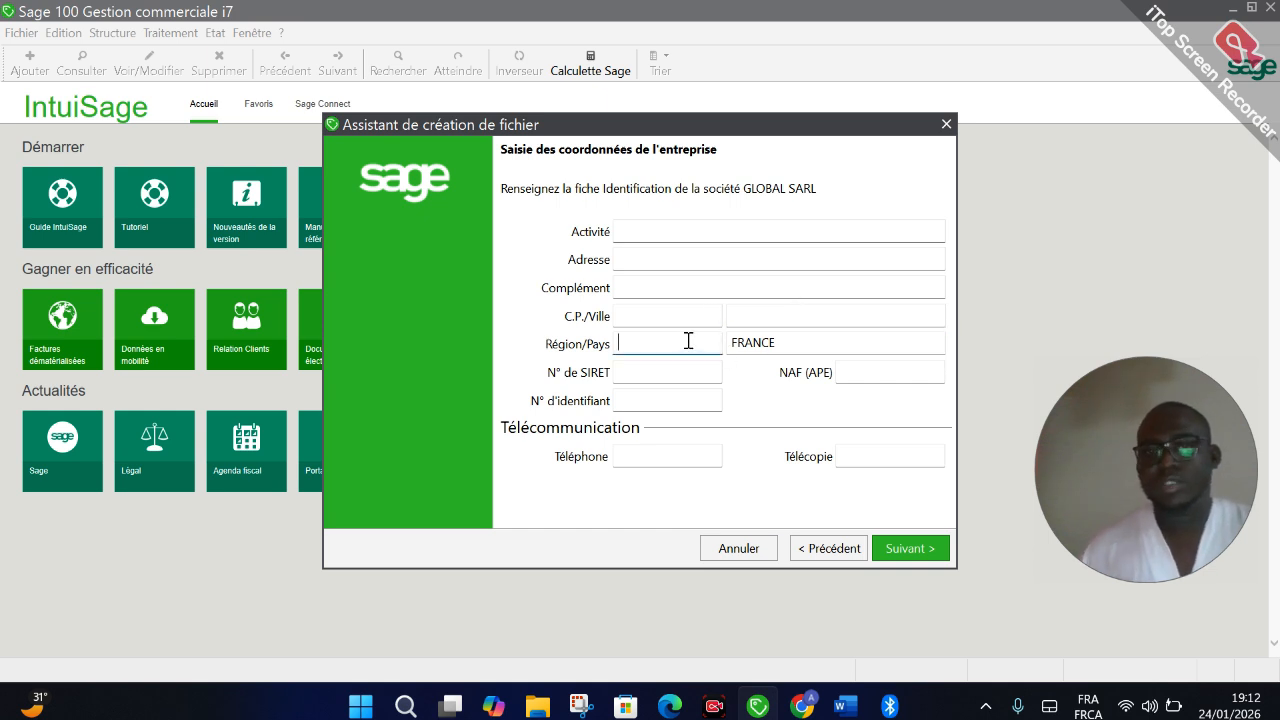
{"action": "left_click", "coordinate": [845, 343]}
{"action": "key", "text": "BackSpace"}
{"action": "key", "text": "BackSpace"}
{"action": "key", "text": "BackSpace"}
{"action": "key", "text": "BackSpace"}
{"action": "key", "text": "BackSpace"}
{"action": "key", "text": "BackSpace"}
{"action": "type", "text": "MALI"}
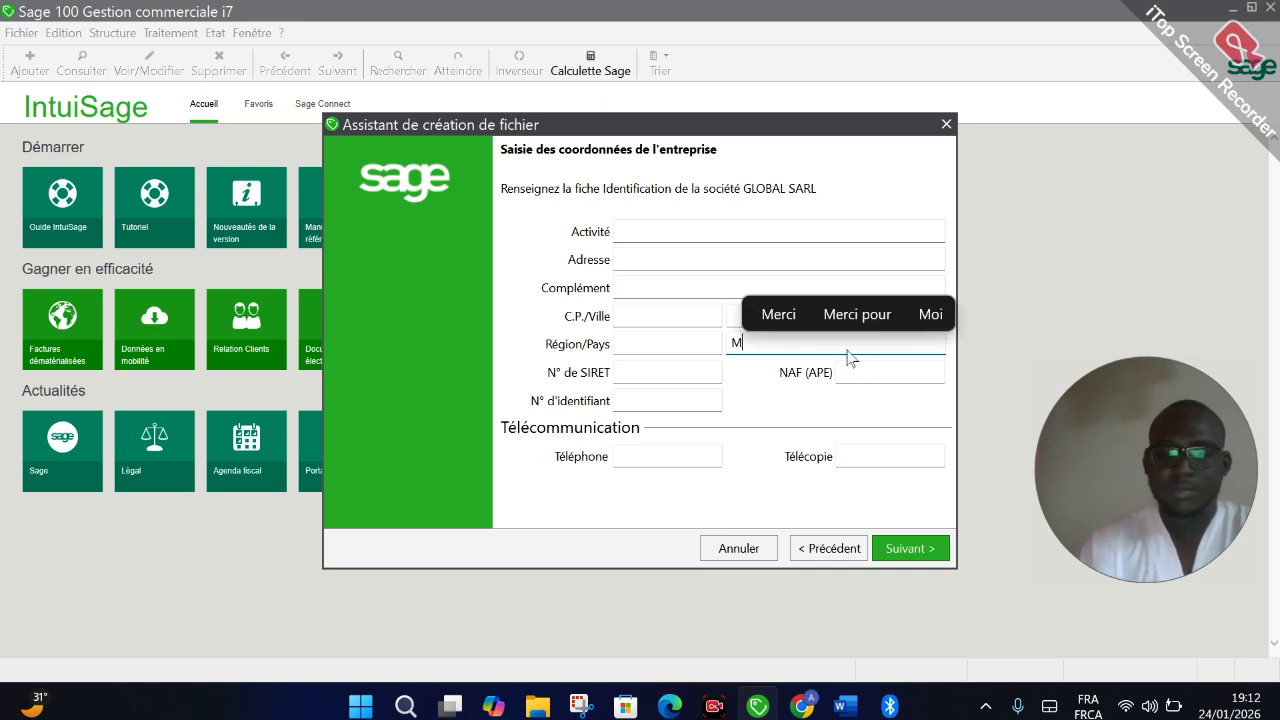
Complete the company details with activity COMMERCE, the address, SIRET NINA, NAF NIF and telephone CONTACT, and continue to the fiscal year settings.
{"action": "left_click", "coordinate": [620, 368]}
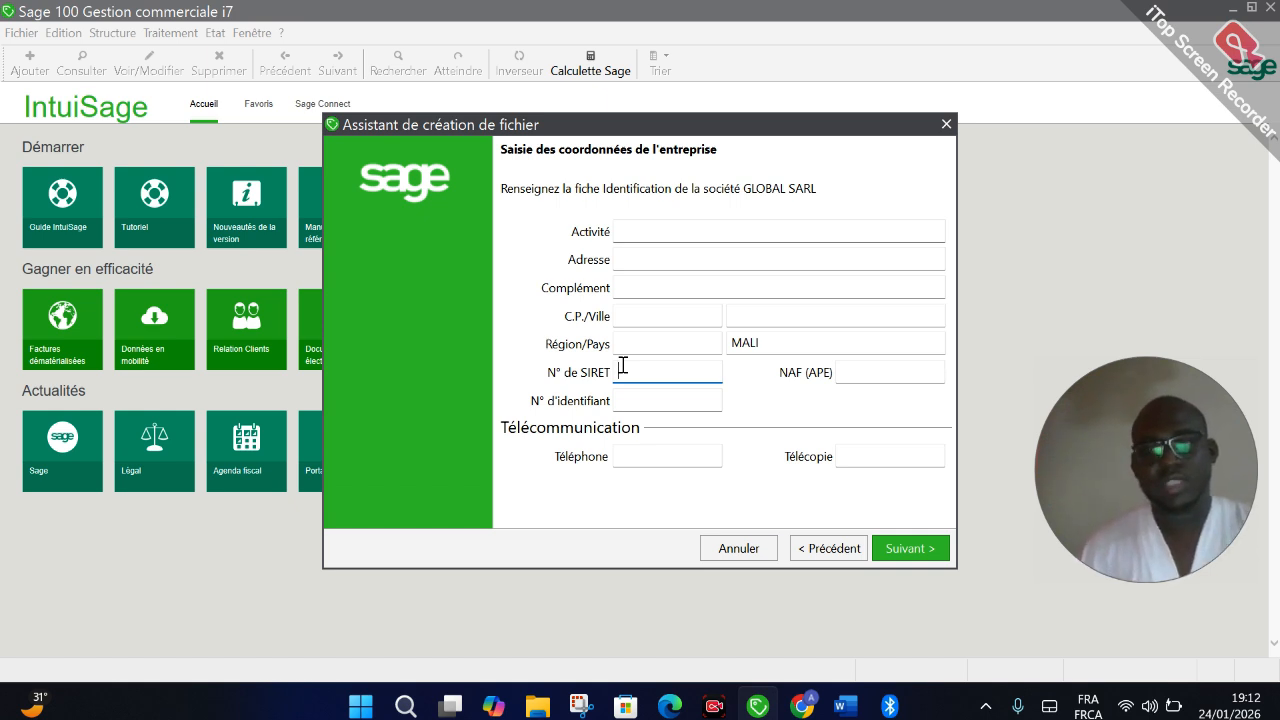
{"action": "left_click", "coordinate": [646, 453]}
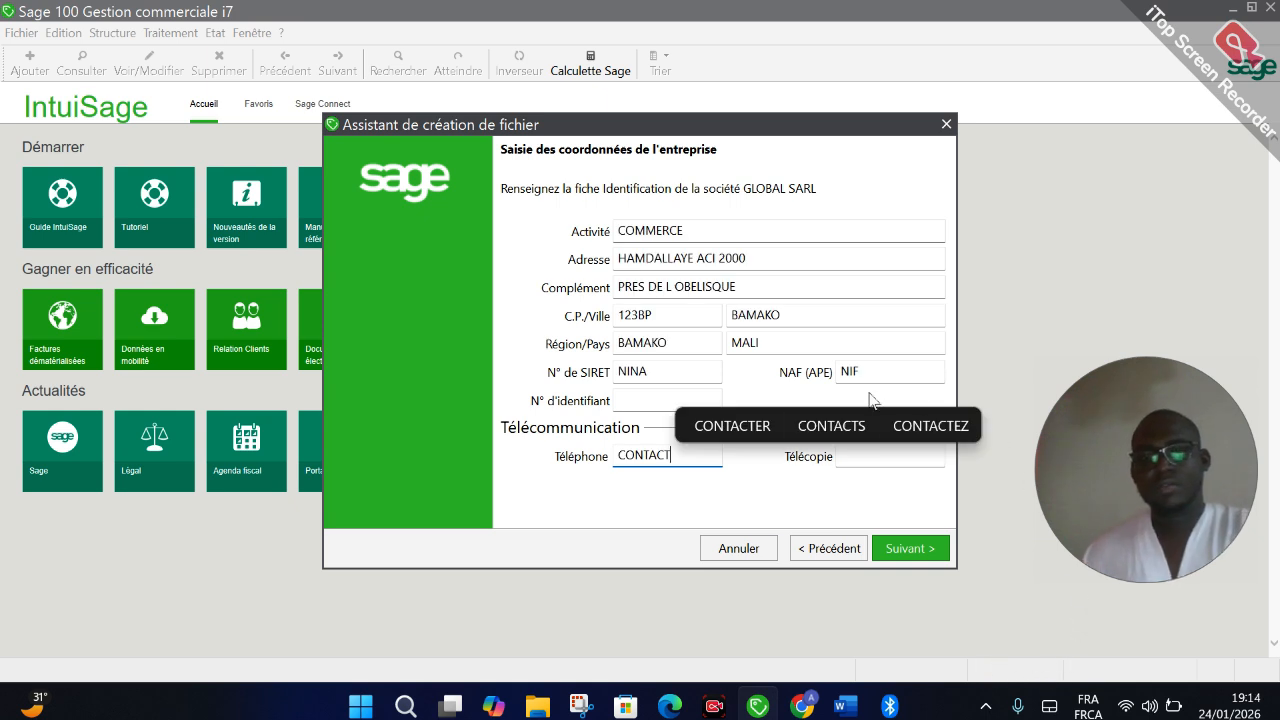
{"action": "mouse_move", "coordinate": [889, 705]}
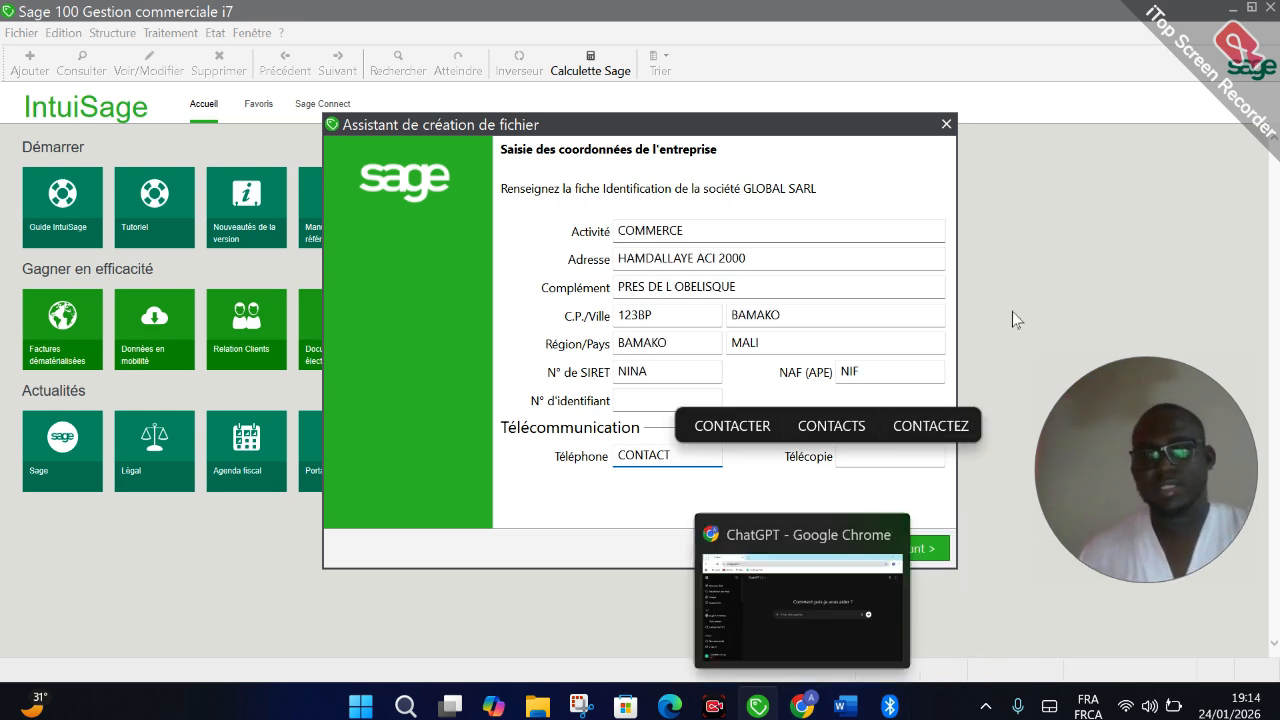
{"action": "left_click", "coordinate": [910, 548]}
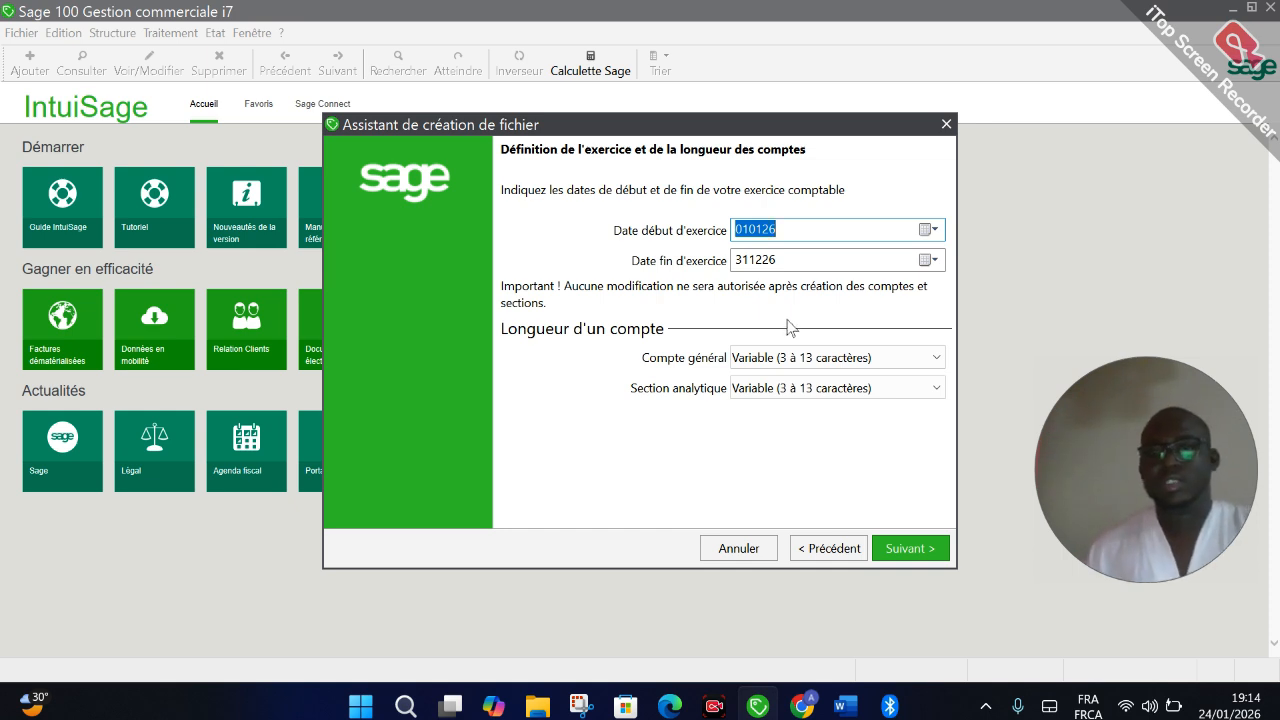
Examine the month and year choices in the calendar for the fiscal year's start date.
{"action": "left_click", "coordinate": [924, 231]}
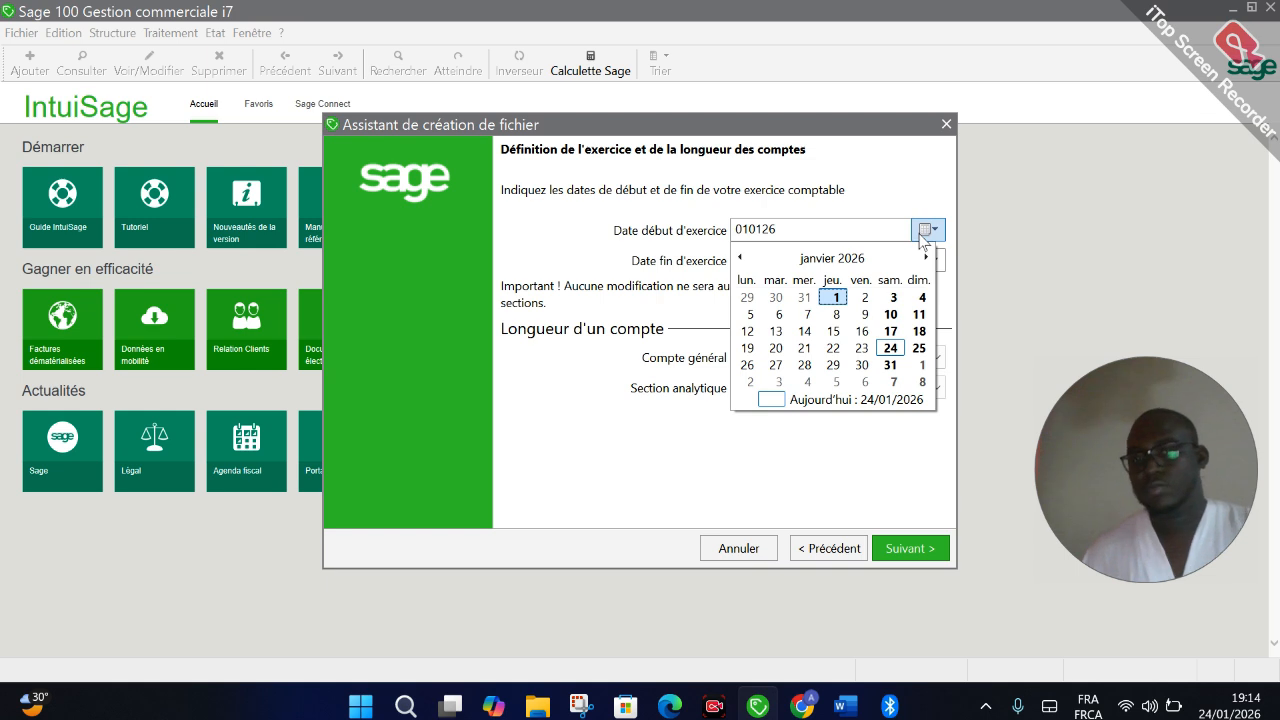
{"action": "left_click", "coordinate": [924, 231]}
{"action": "left_click", "coordinate": [924, 231]}
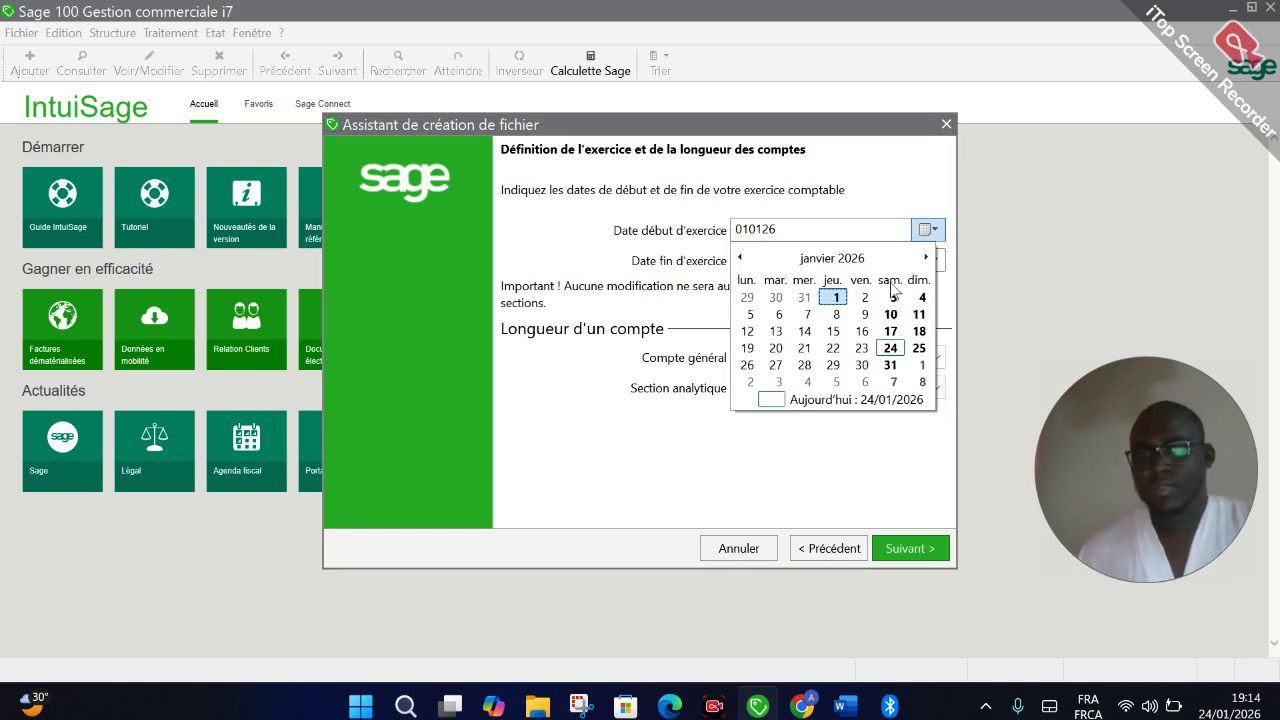
{"action": "left_click", "coordinate": [832, 259]}
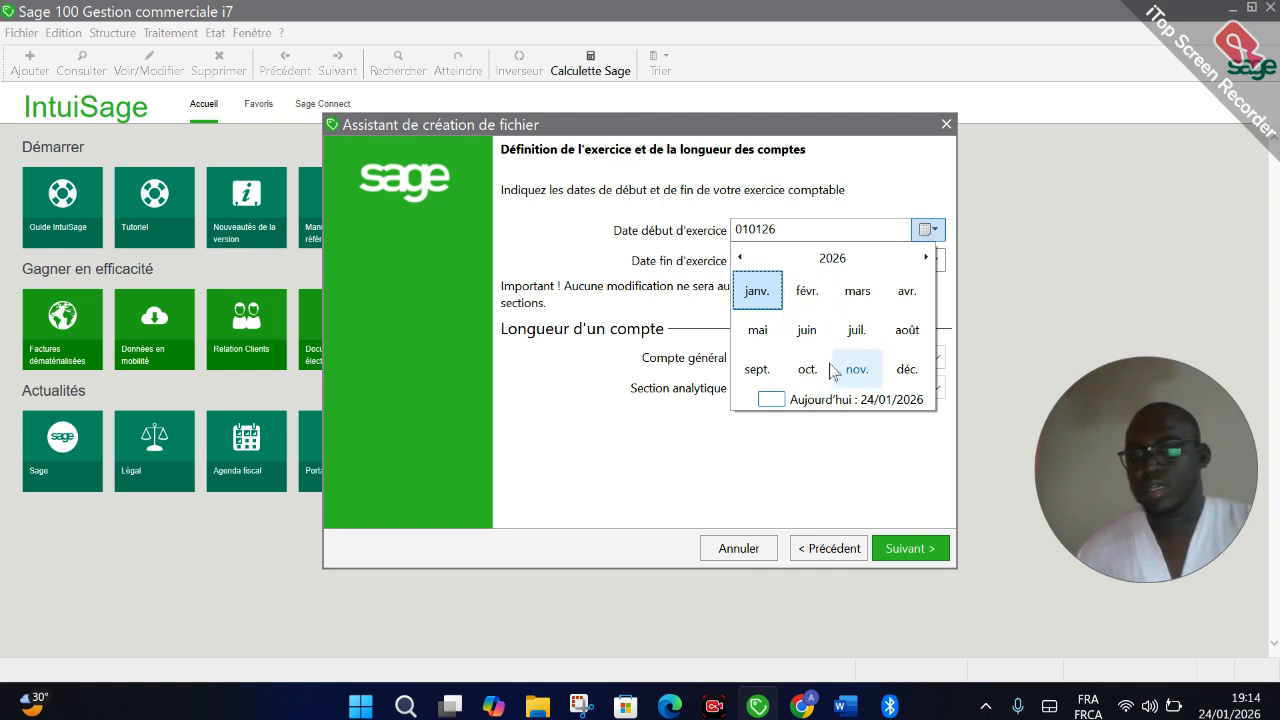
{"action": "left_click", "coordinate": [807, 290]}
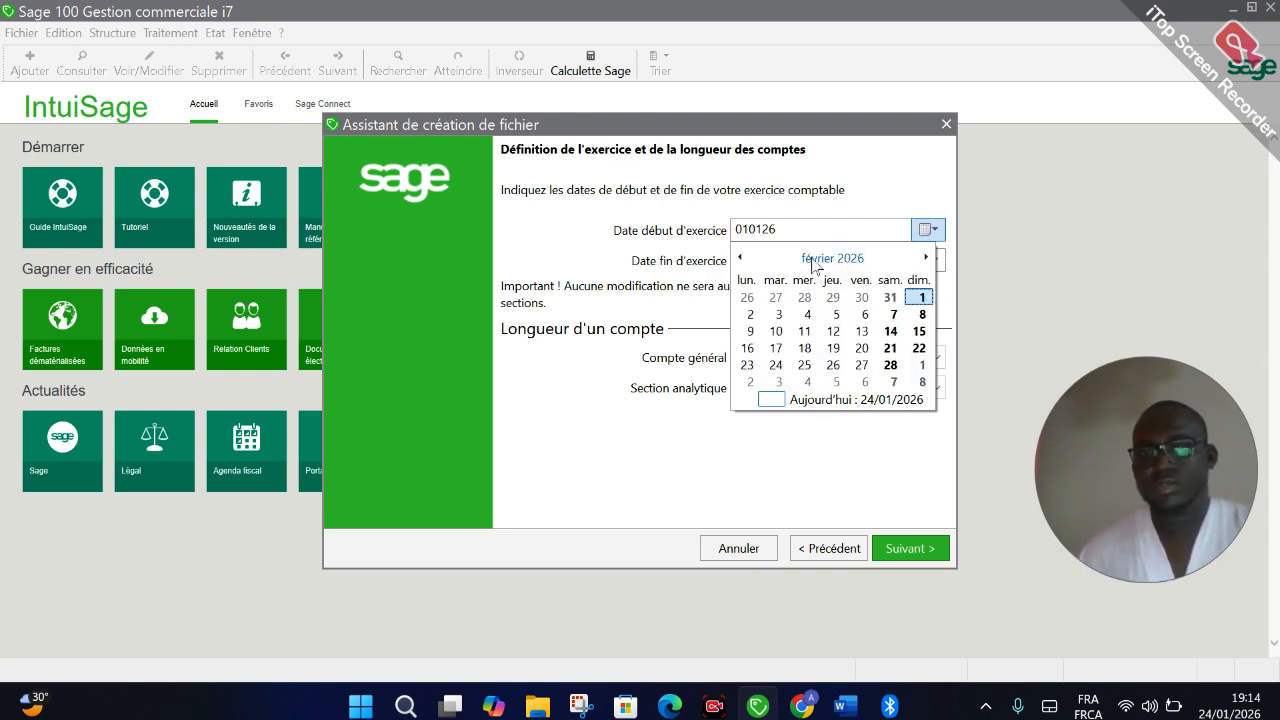
{"action": "left_click", "coordinate": [846, 260]}
{"action": "left_click", "coordinate": [838, 258]}
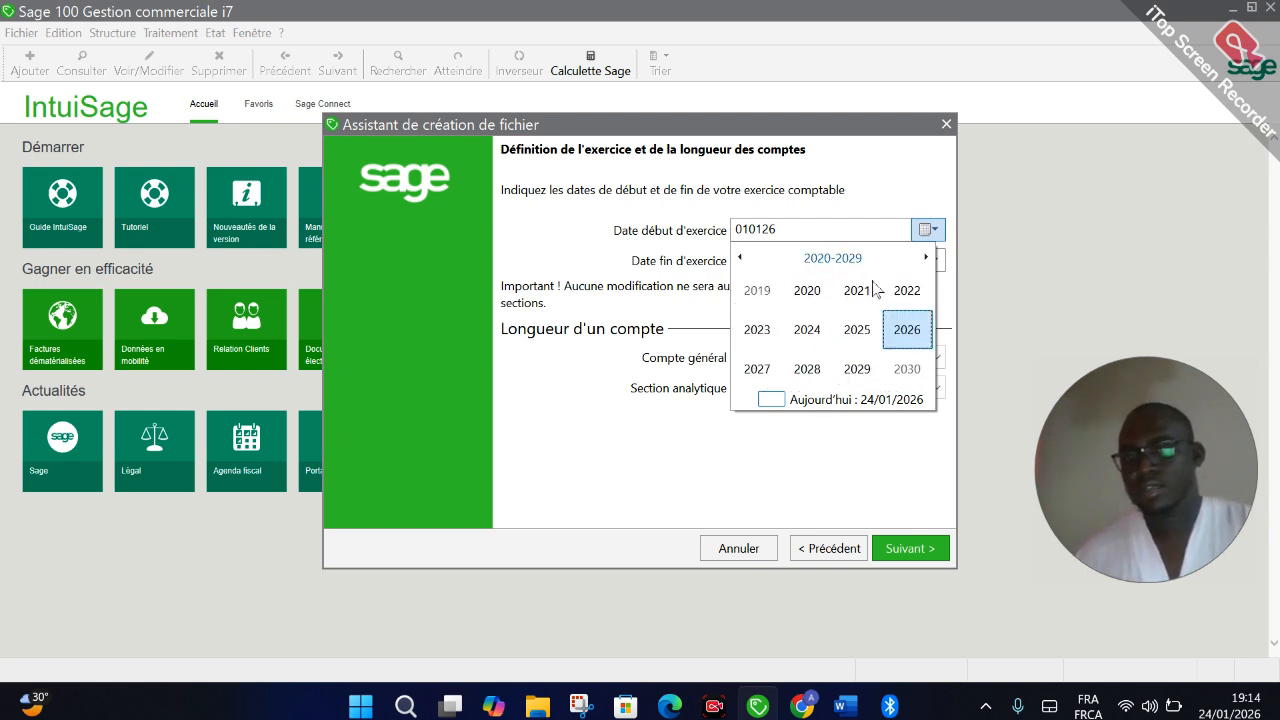
{"action": "left_click", "coordinate": [916, 338]}
{"action": "left_click", "coordinate": [766, 296]}
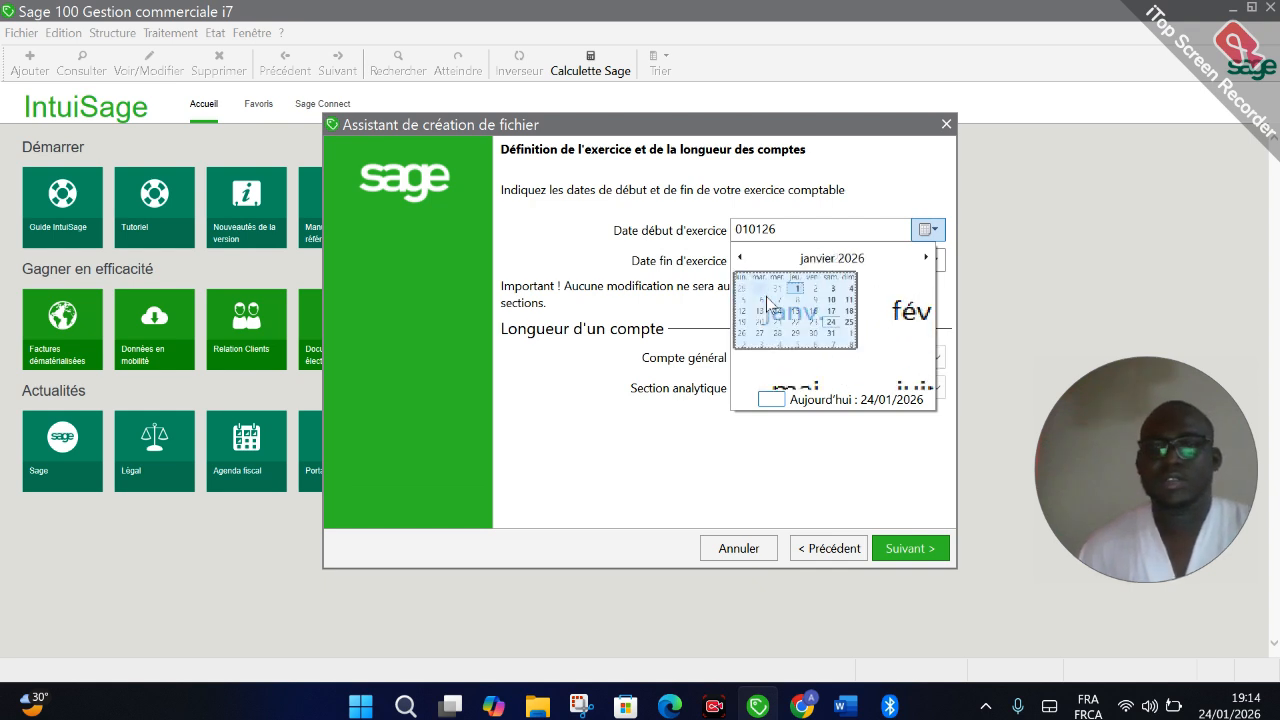
{"action": "left_click", "coordinate": [841, 474]}
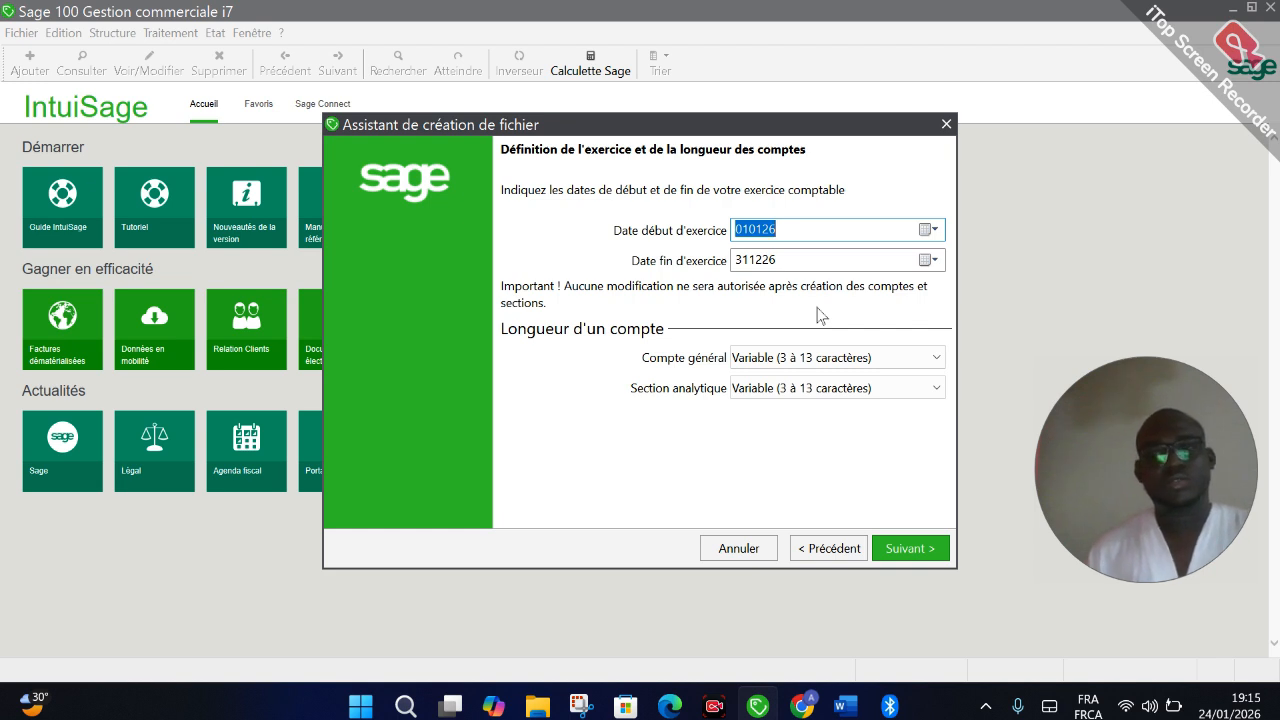
Set the general account and analytical section lengths to 6 caractères and continue to the currency settings.
{"action": "left_click", "coordinate": [775, 358]}
{"action": "left_click", "coordinate": [790, 456]}
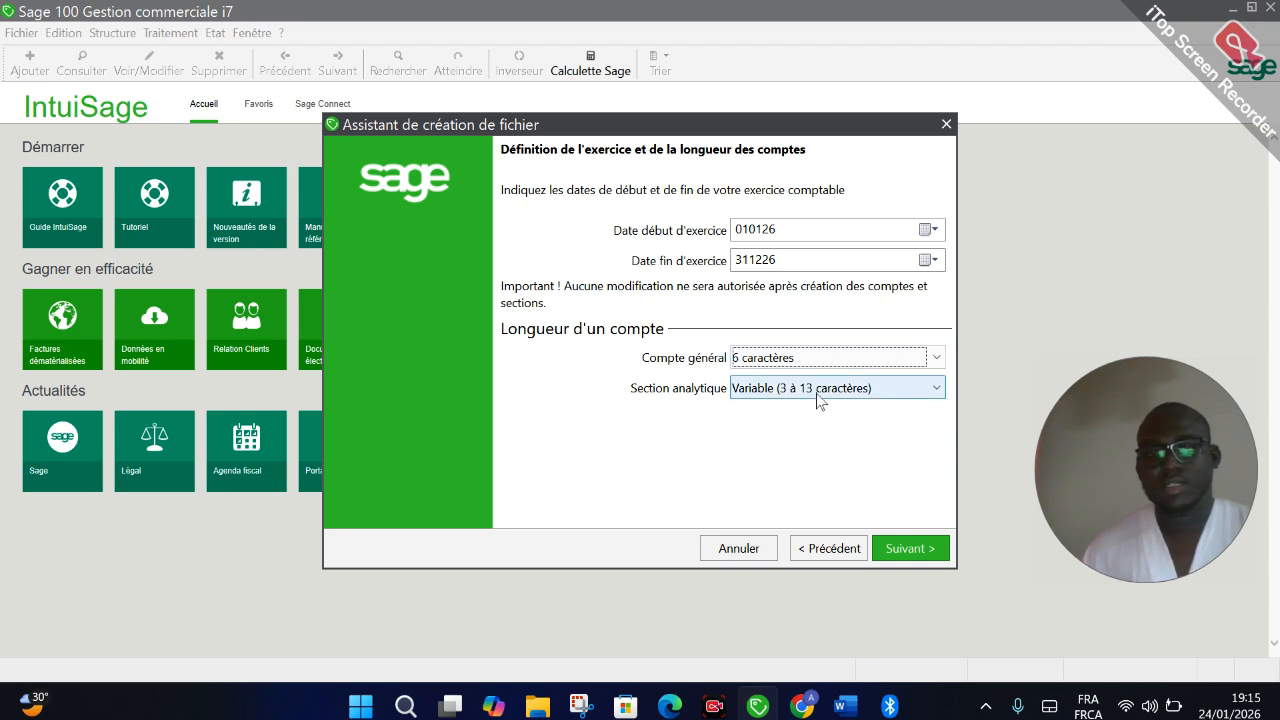
{"action": "left_click", "coordinate": [816, 392]}
{"action": "left_click", "coordinate": [800, 486]}
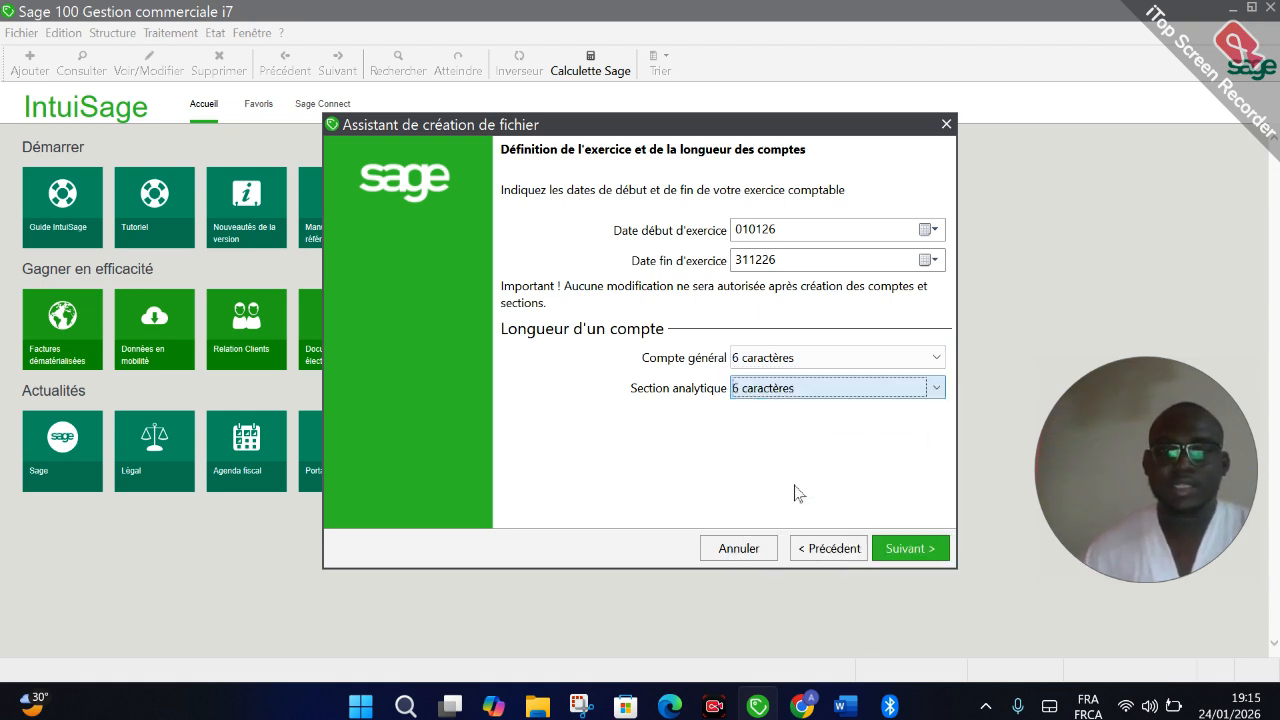
{"action": "left_click", "coordinate": [910, 549]}
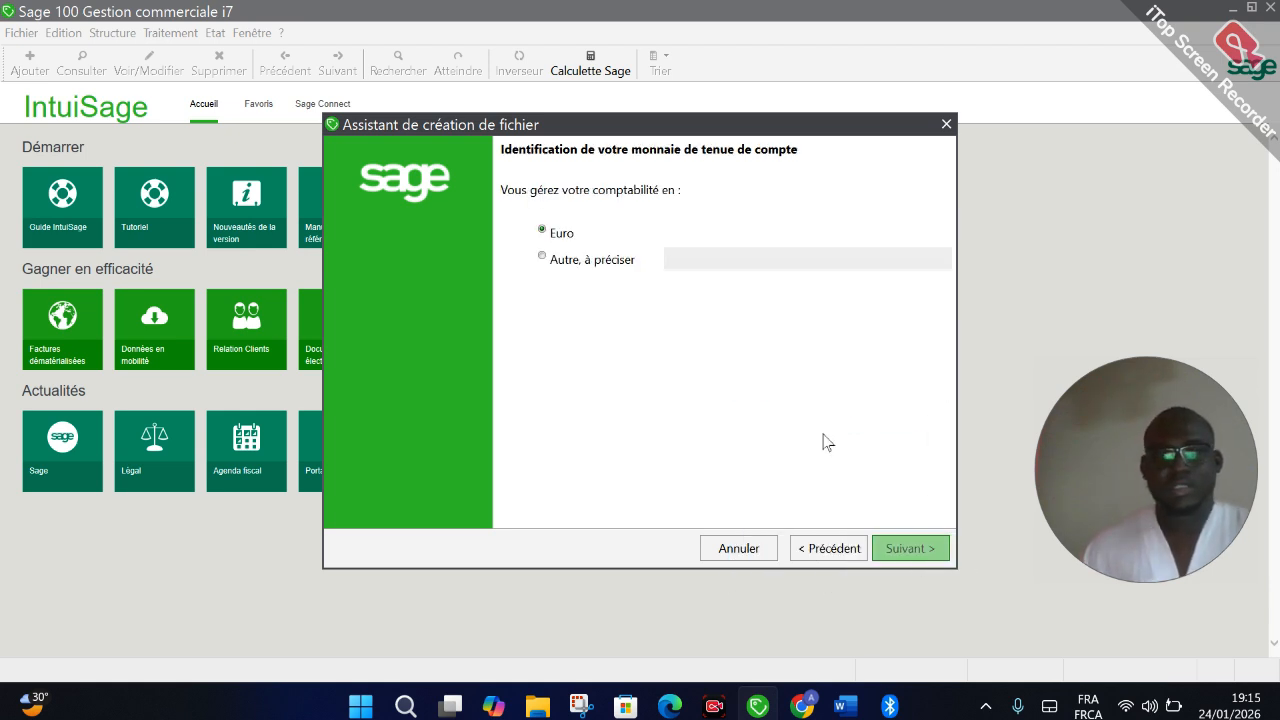
Choose a currency other than the euro, name it FRANC CFA and continue to its characteristics.
{"action": "left_click", "coordinate": [585, 262]}
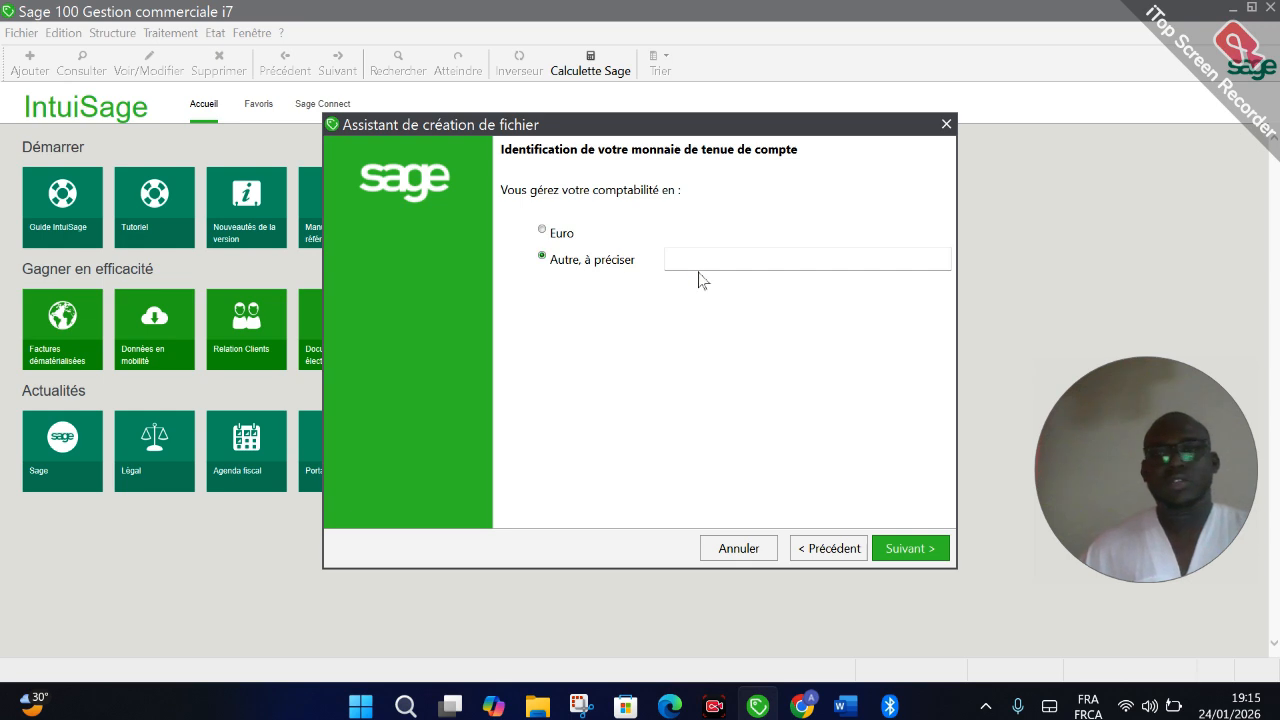
{"action": "left_click", "coordinate": [730, 254]}
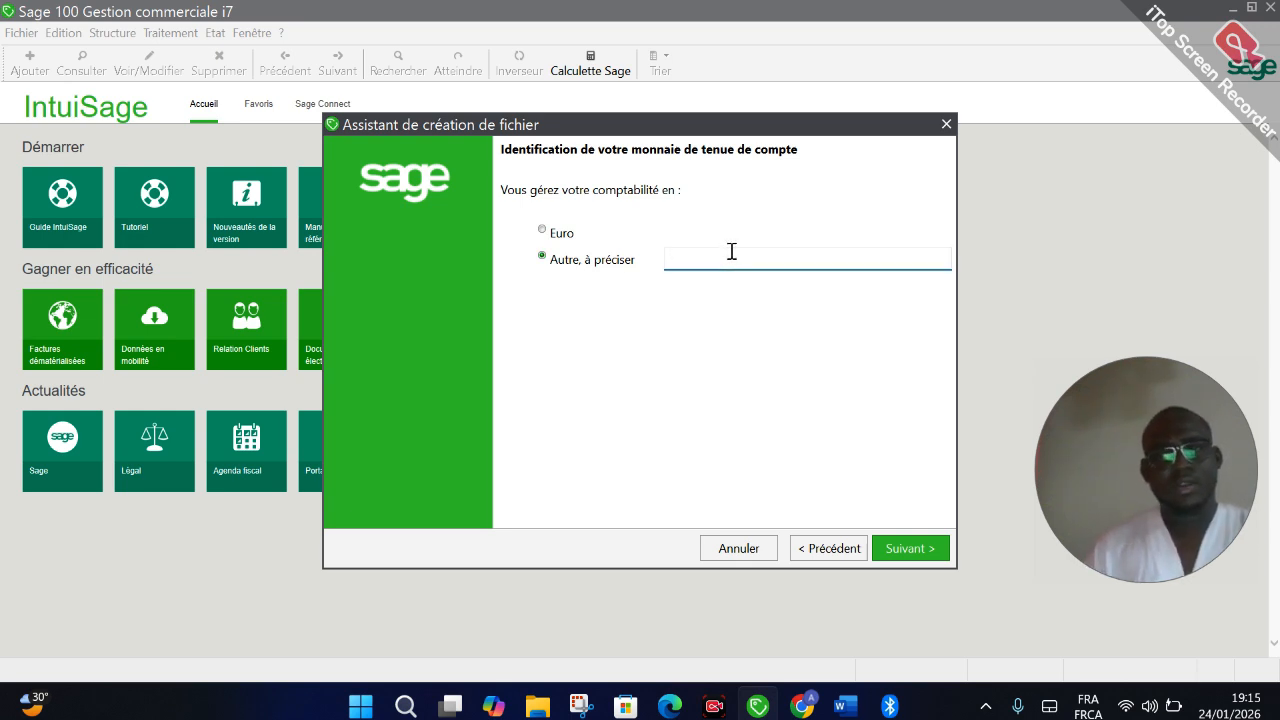
{"action": "type", "text": "F"}
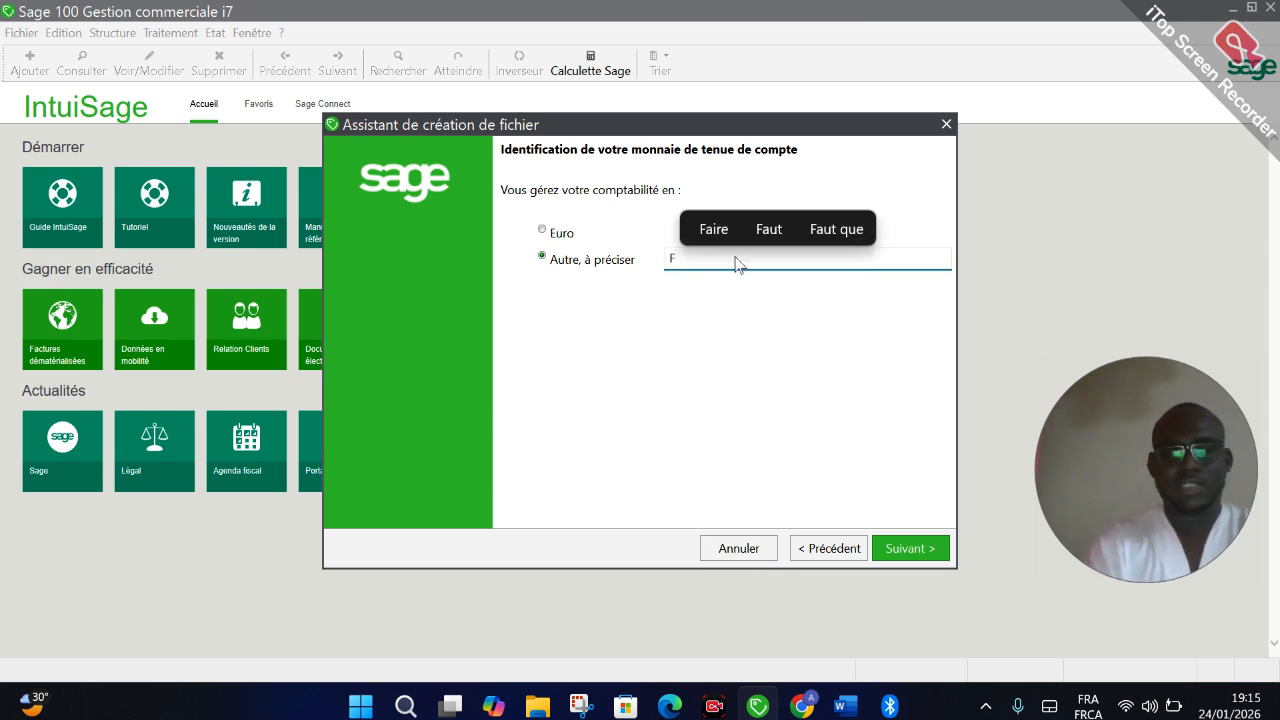
{"action": "type", "text": "RANC CFA"}
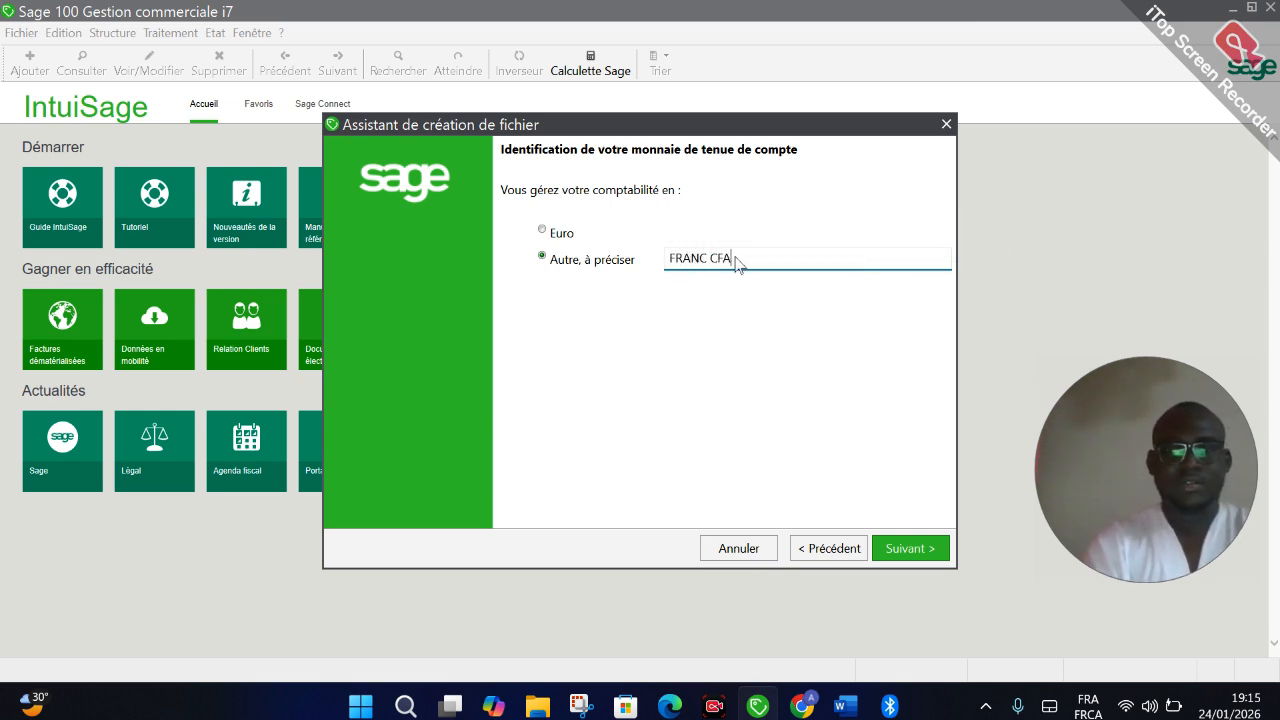
{"action": "left_click", "coordinate": [925, 548]}
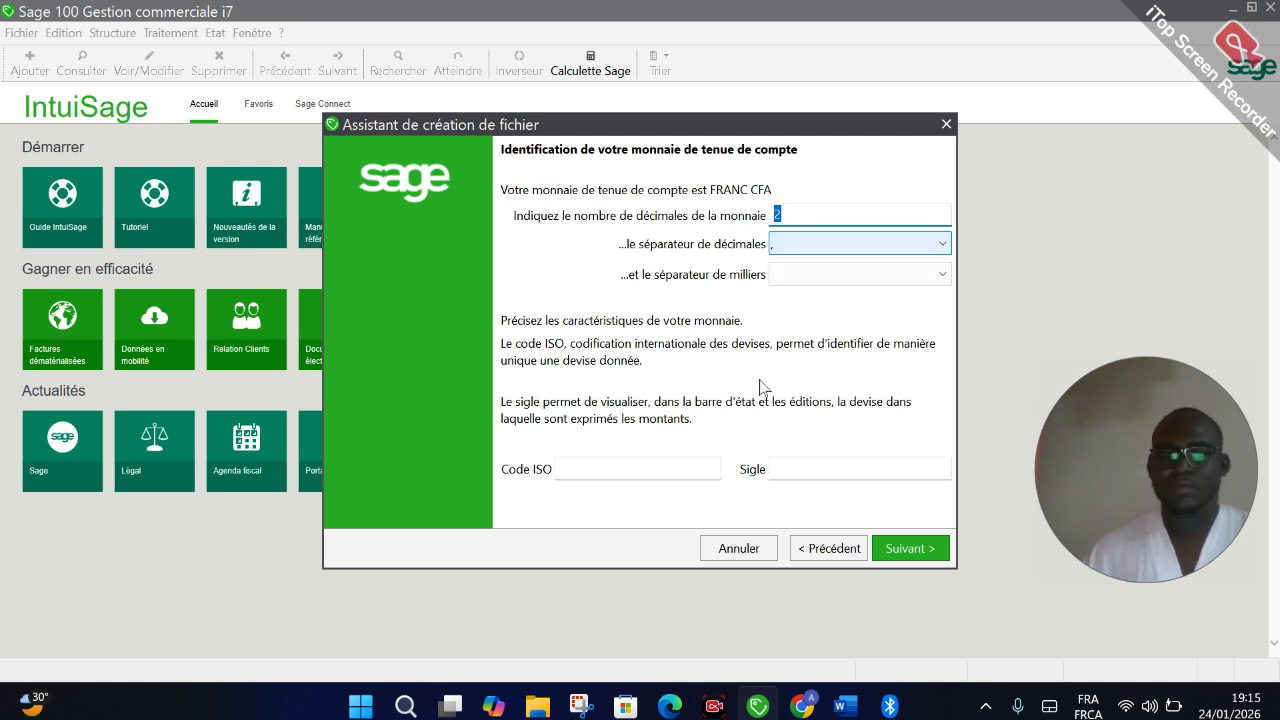
Give the currency the ISO code XOF and the symbol FCFA, and continue to the accounting data options.
{"action": "left_click", "coordinate": [640, 457]}
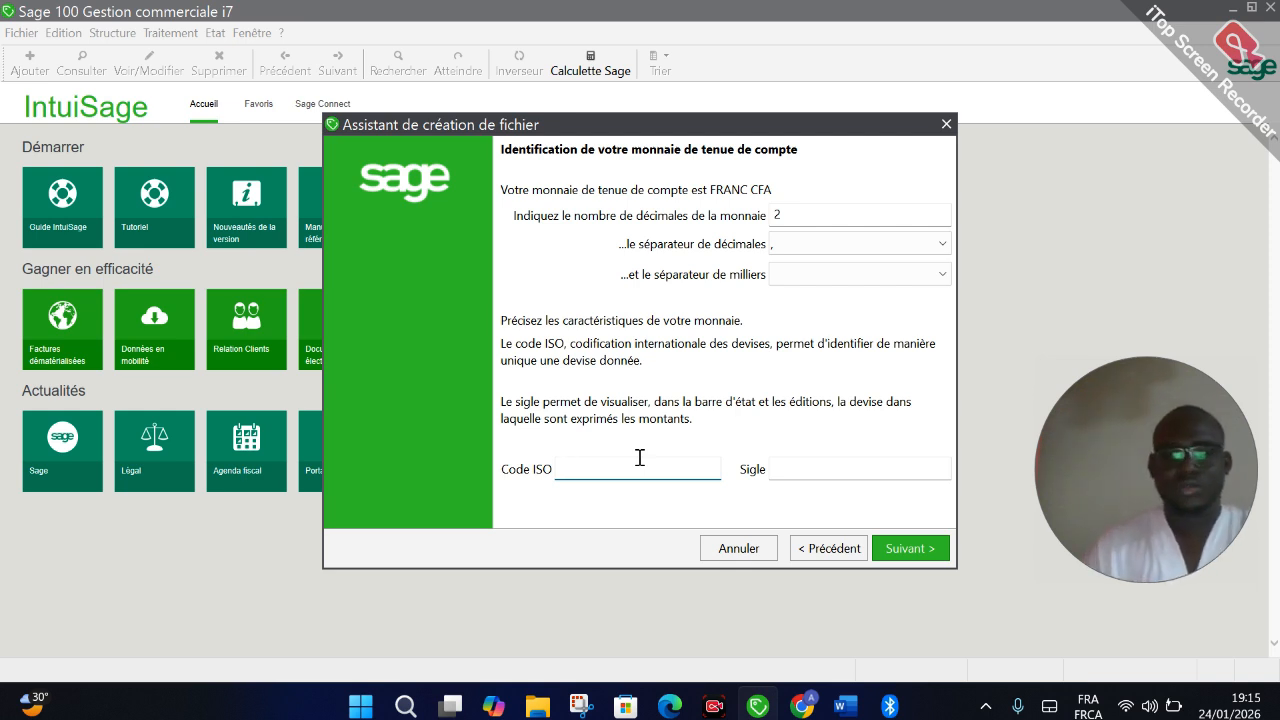
{"action": "type", "text": "XOF"}
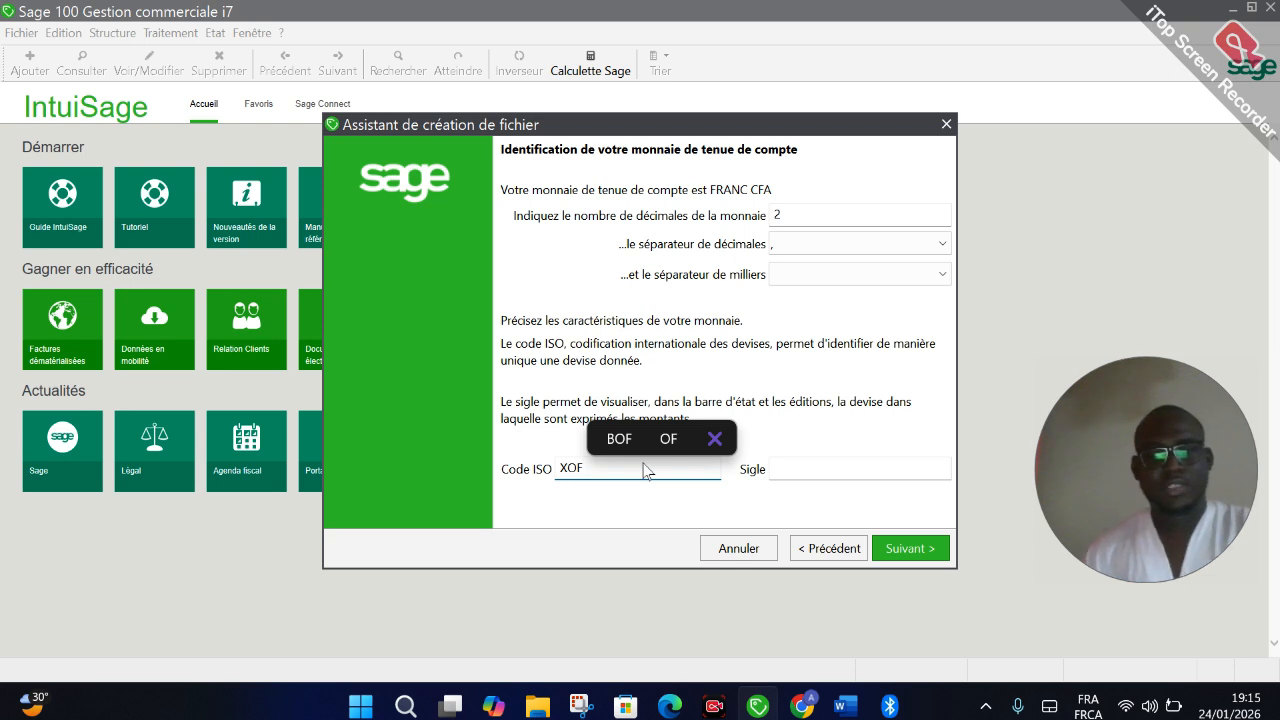
{"action": "key", "text": "Tab"}
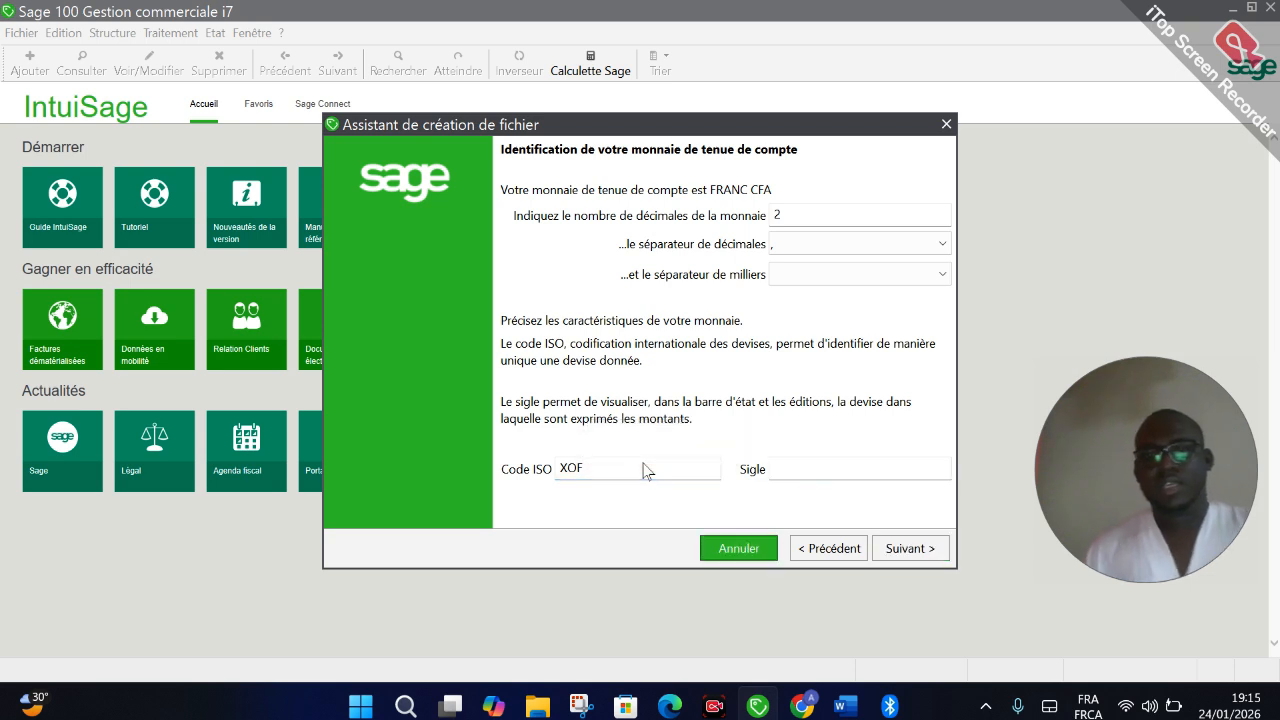
{"action": "left_click", "coordinate": [828, 466]}
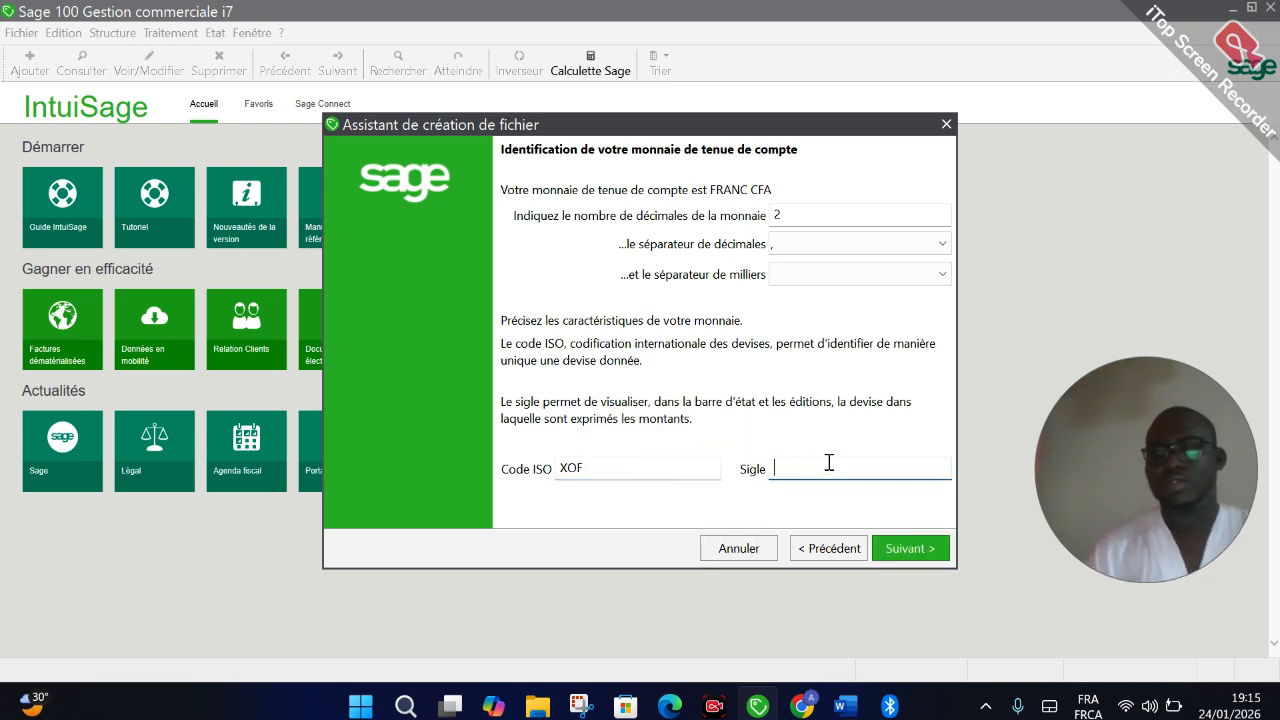
{"action": "type", "text": "FCFA"}
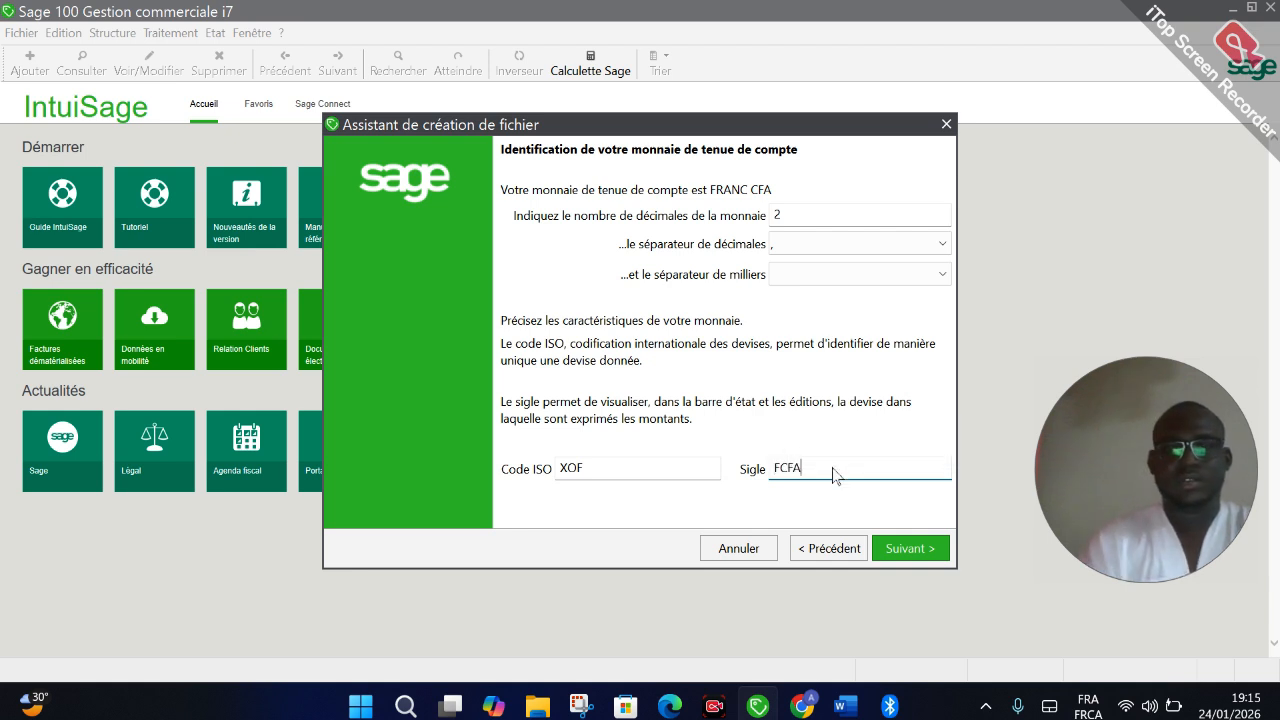
{"action": "left_click", "coordinate": [912, 551]}
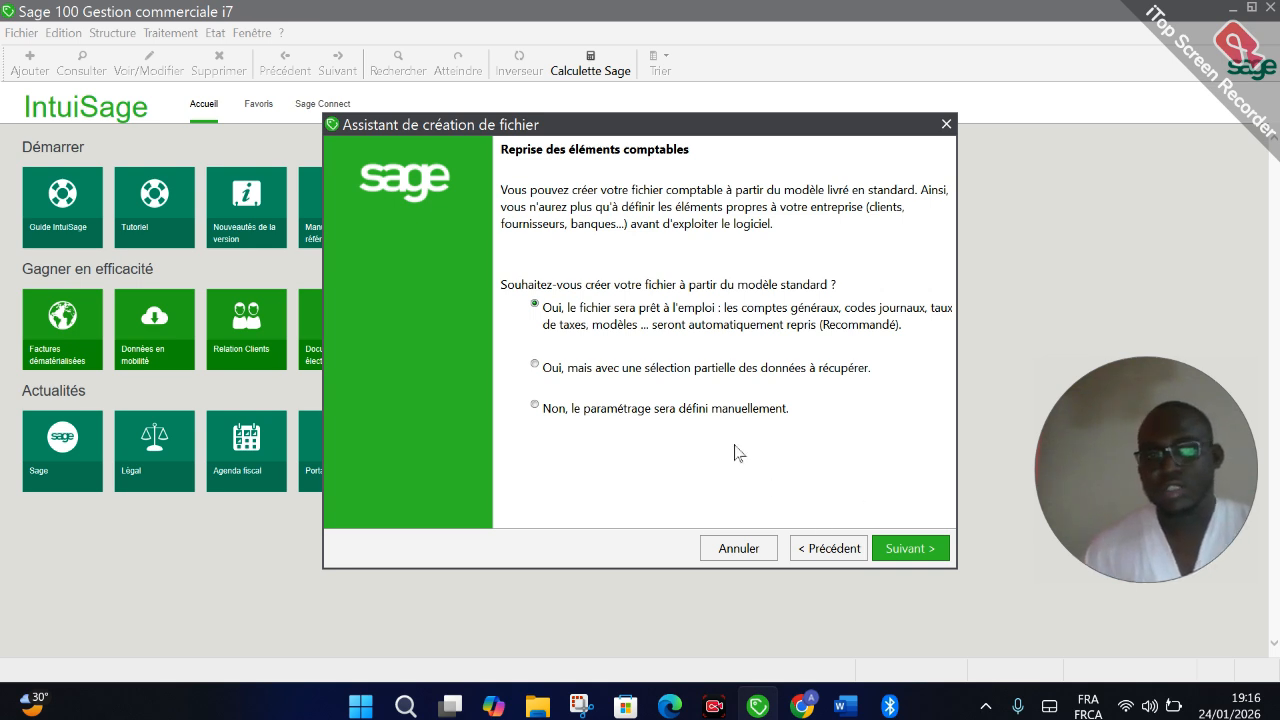
Choose manual setup instead of the standard model for both the accounting and the commercial elements, and continue to the accounting file creation.
{"action": "left_click", "coordinate": [706, 410]}
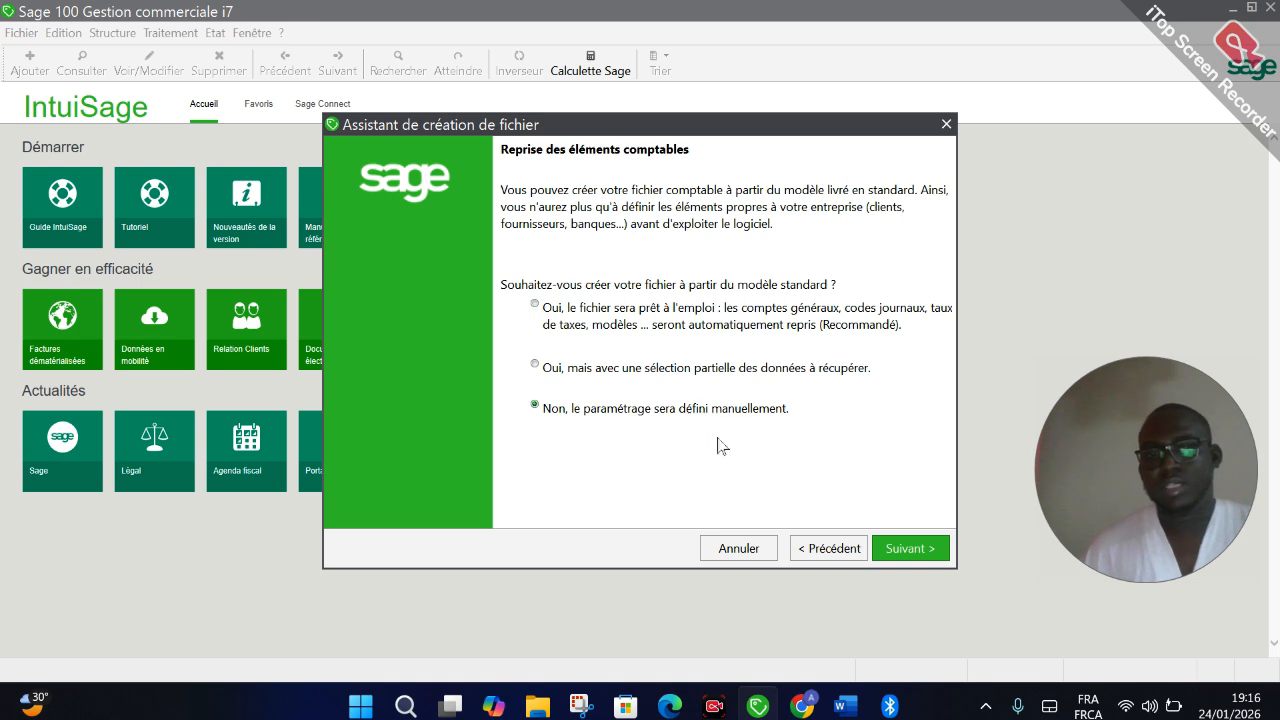
{"action": "left_click", "coordinate": [900, 550]}
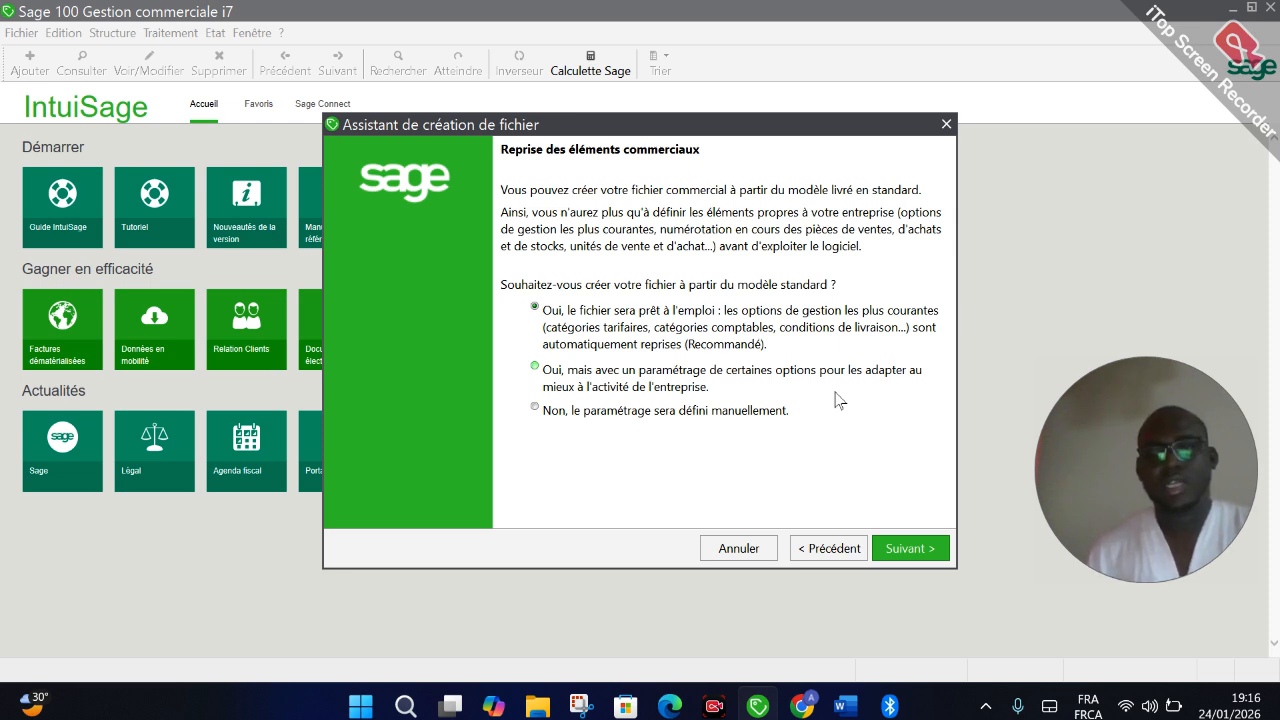
{"action": "left_click", "coordinate": [636, 412]}
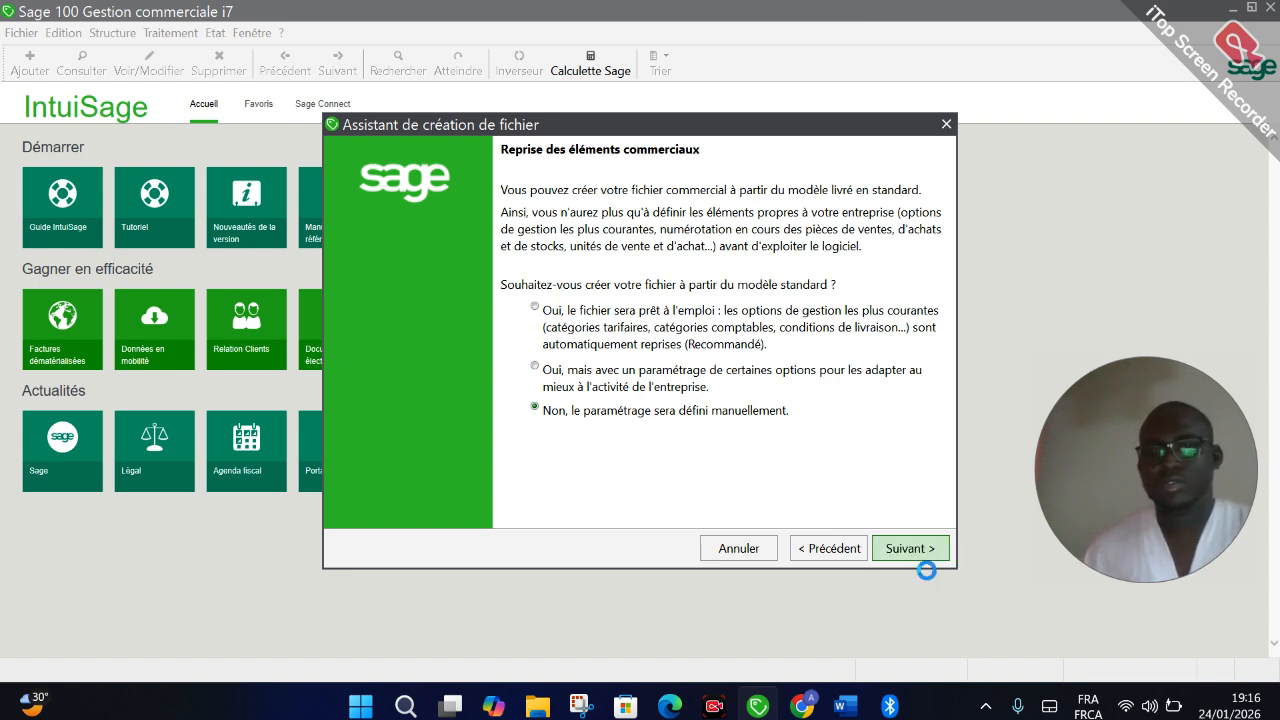
{"action": "left_click", "coordinate": [909, 549]}
{"action": "left_click", "coordinate": [925, 550]}
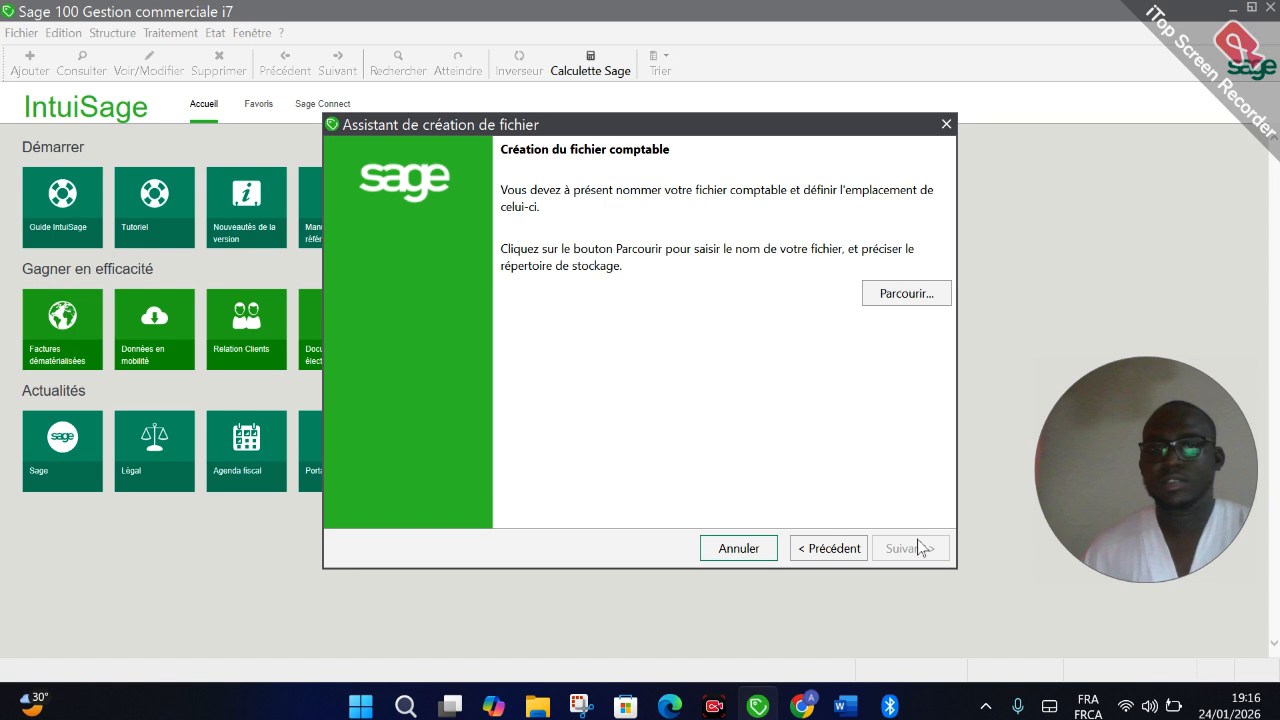
Name the accounting file GLOBAL SARL and save it in the TUTO folder.
{"action": "left_click", "coordinate": [873, 304]}
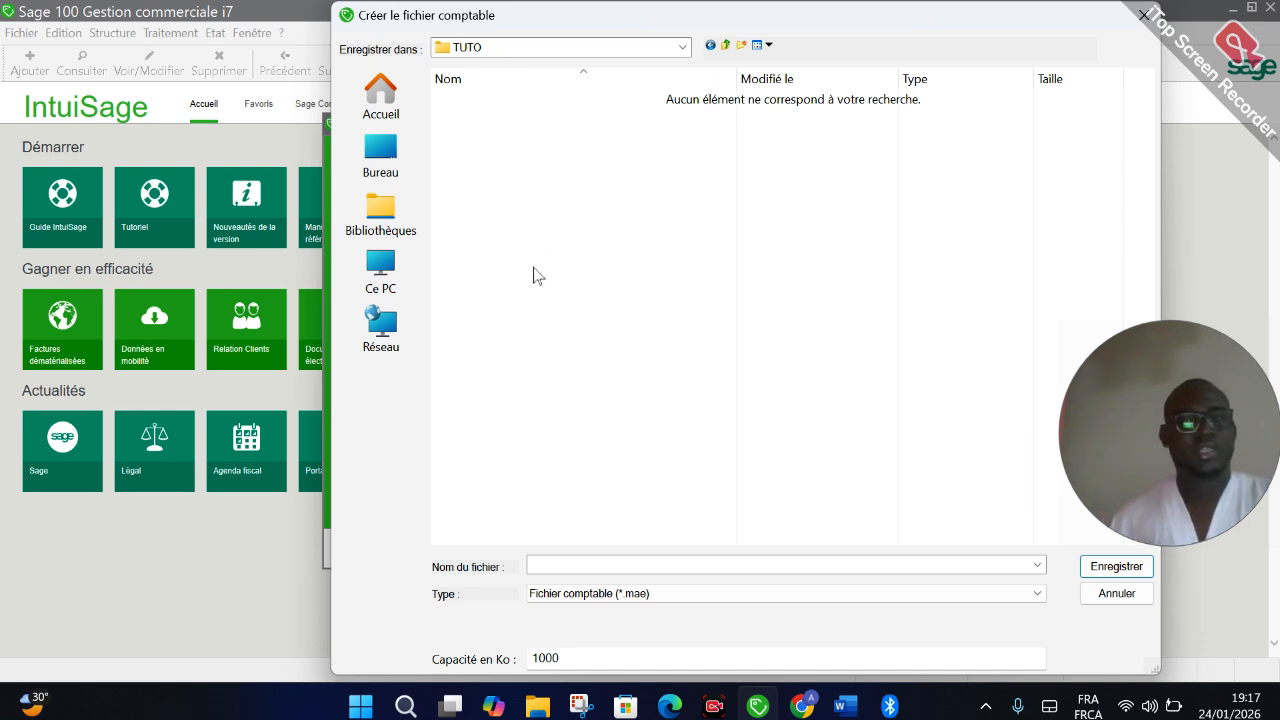
{"action": "left_click", "coordinate": [602, 564]}
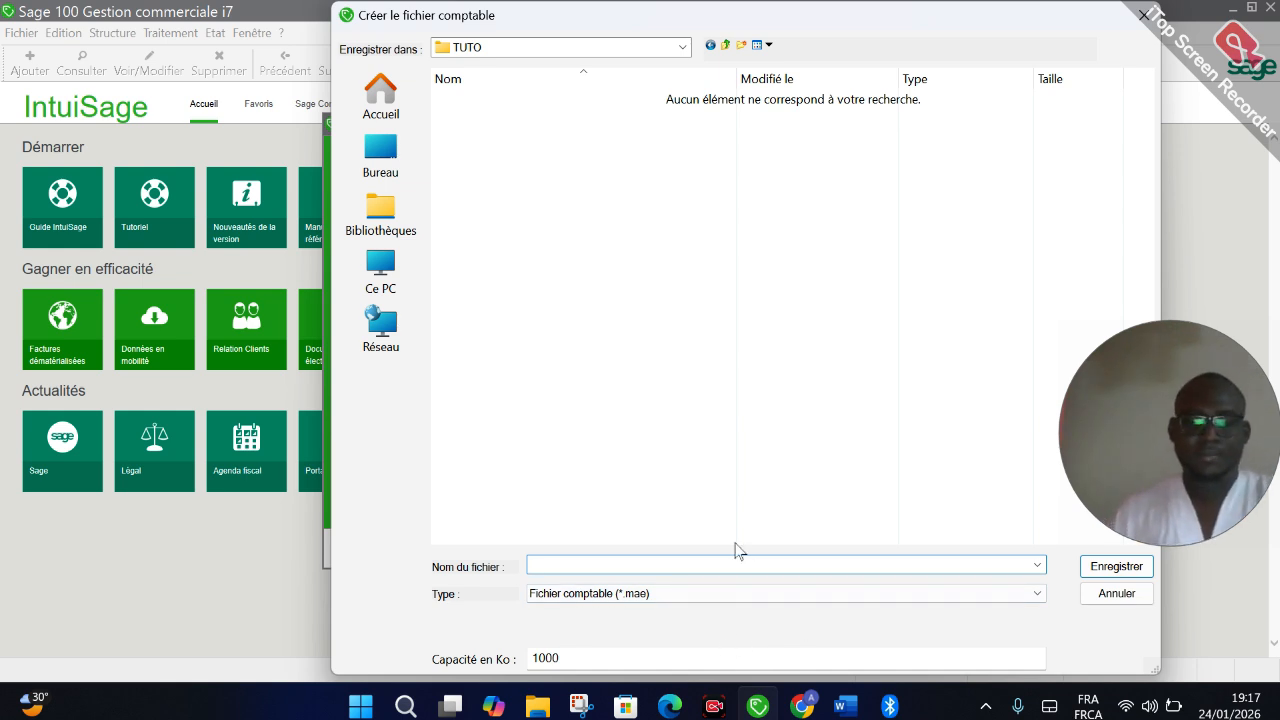
{"action": "type", "text": "GLOB"}
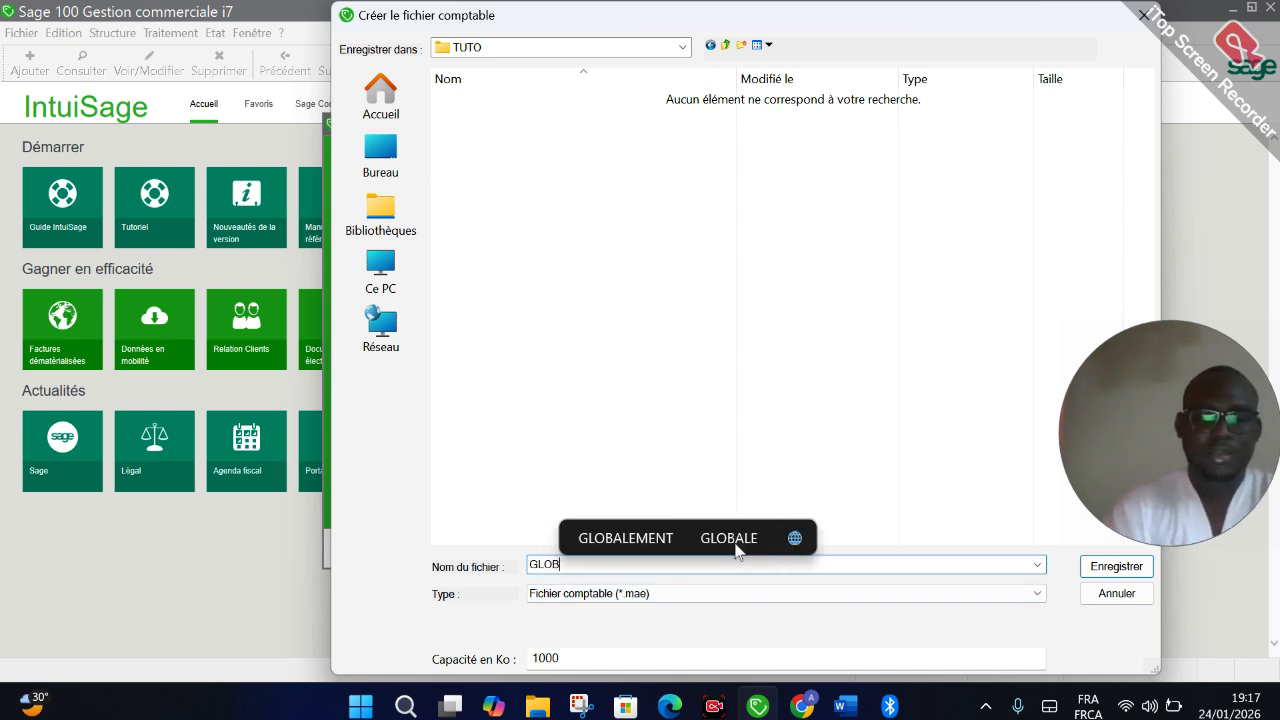
{"action": "type", "text": "AL SA"}
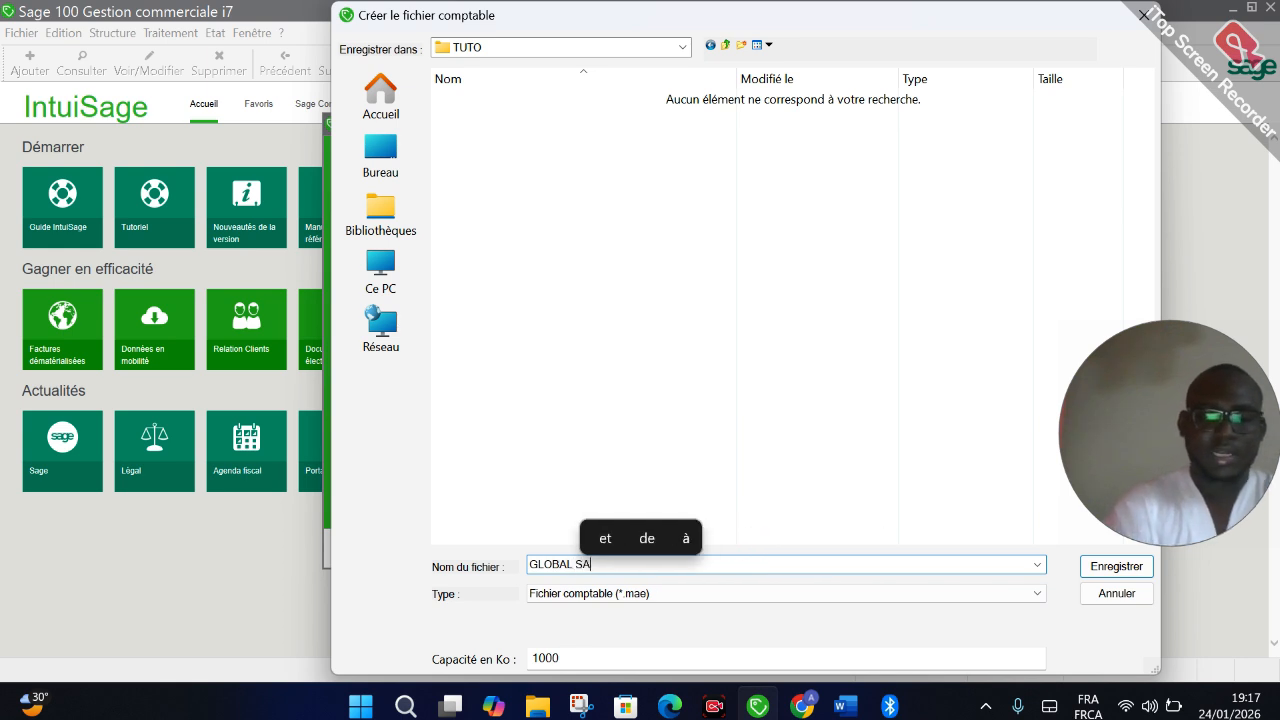
{"action": "type", "text": "RL"}
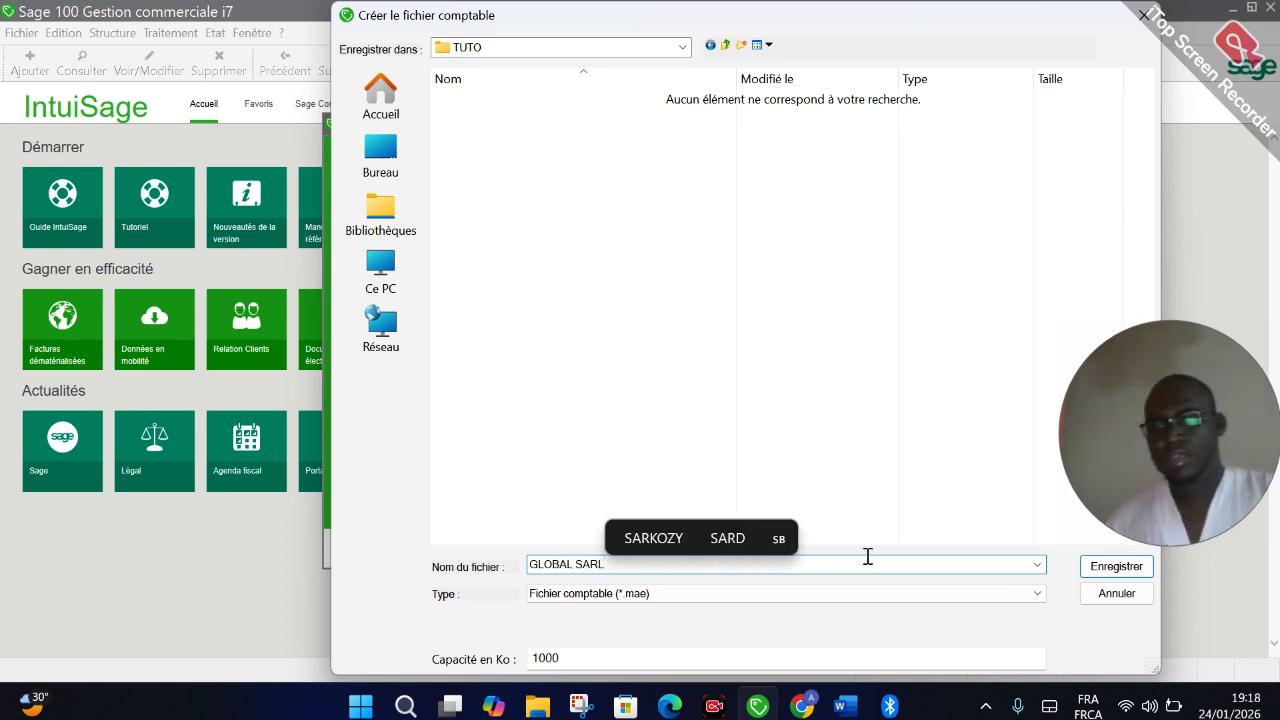
{"action": "left_click", "coordinate": [1103, 575]}
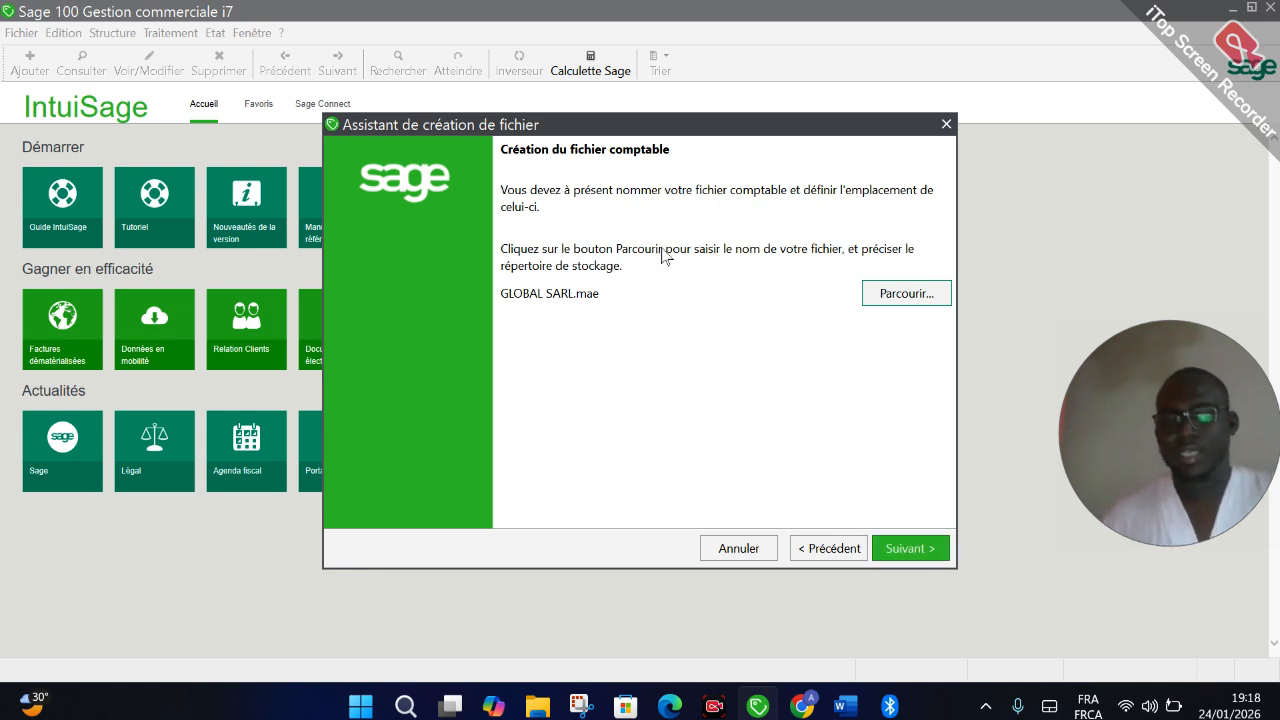
Continue to the commercial file, save it as GLOBAL SARL in the TUTO folder and finish the file creation.
{"action": "left_click", "coordinate": [946, 552]}
{"action": "left_click", "coordinate": [910, 296]}
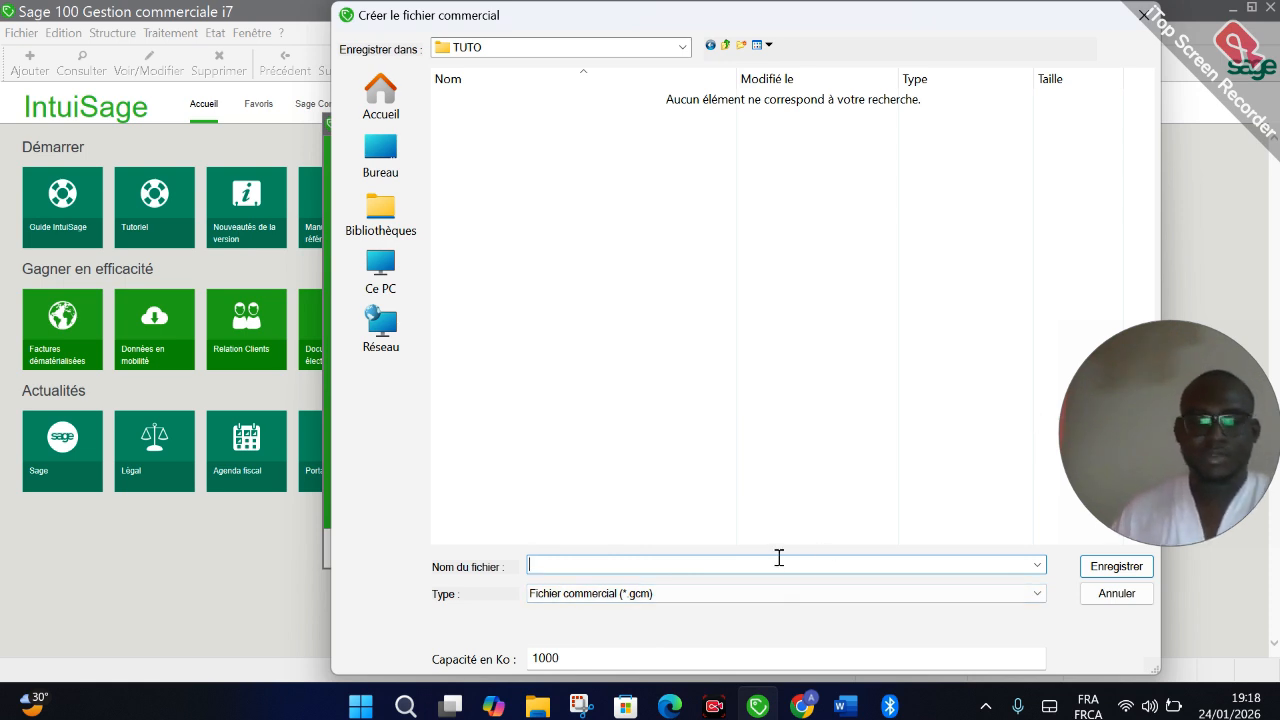
{"action": "type", "text": "GLOBA"}
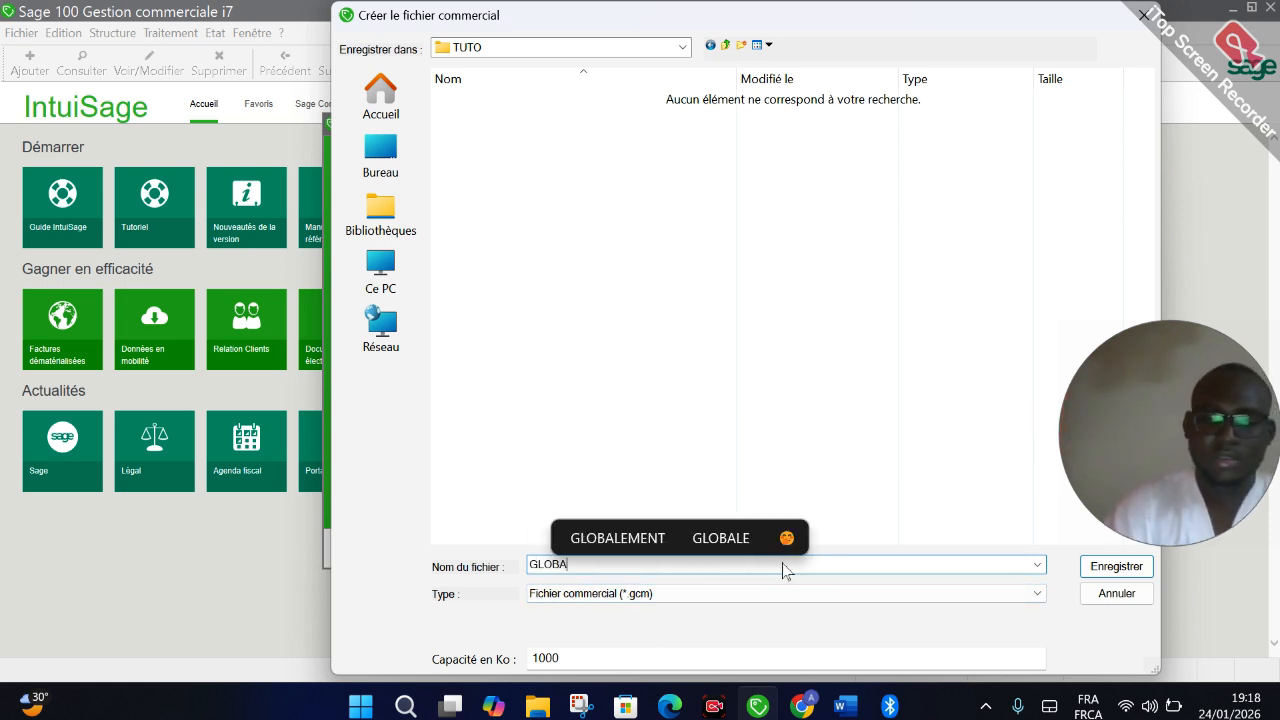
{"action": "type", "text": "L S"}
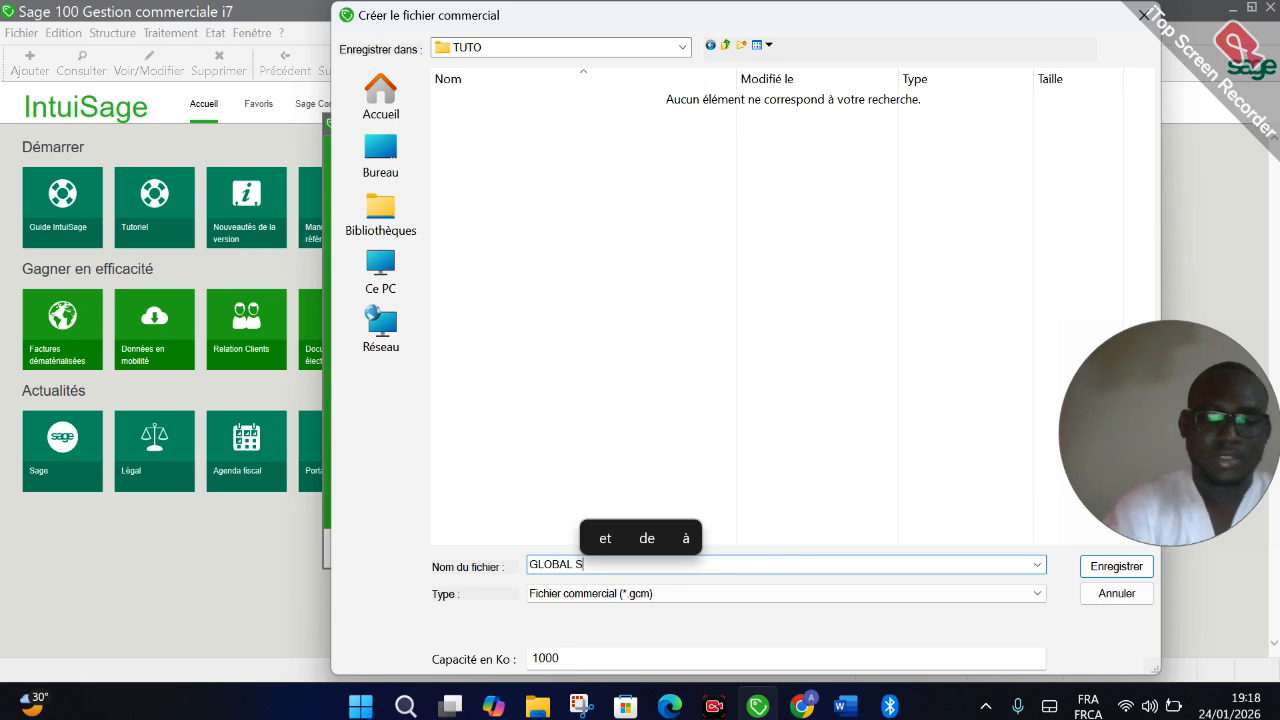
{"action": "type", "text": "ARL"}
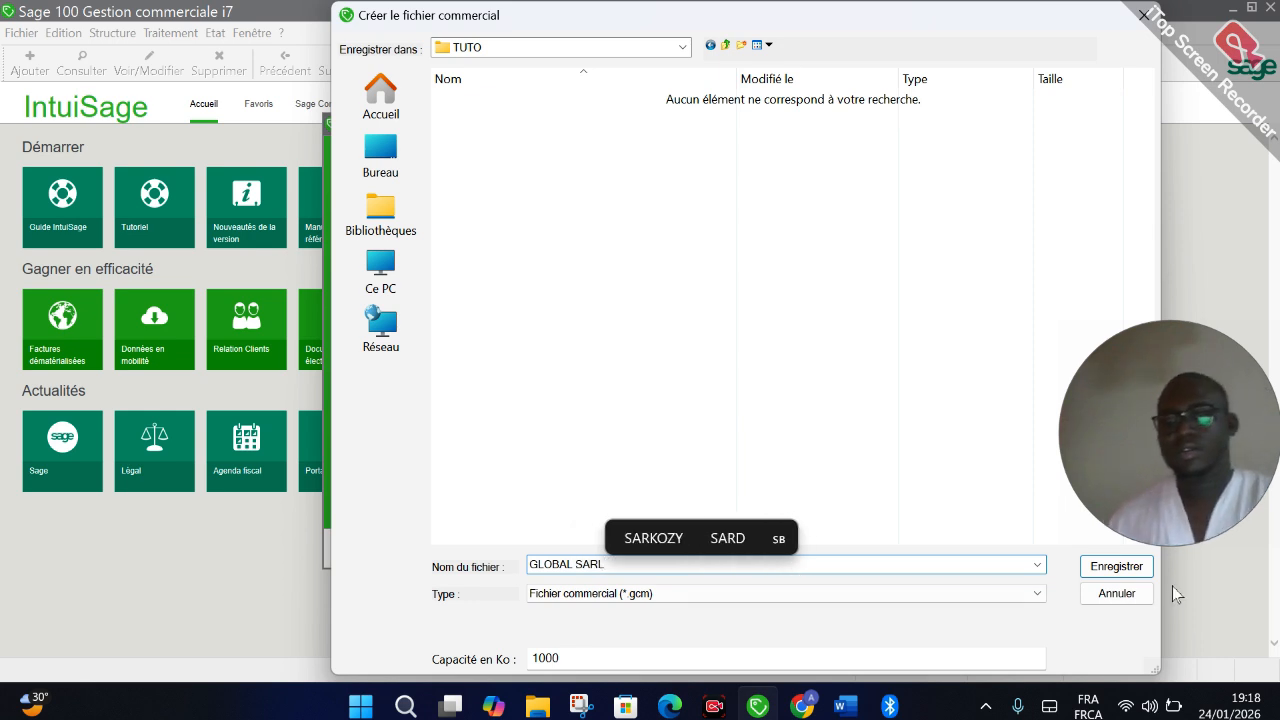
{"action": "left_click", "coordinate": [1125, 567]}
{"action": "left_click", "coordinate": [897, 551]}
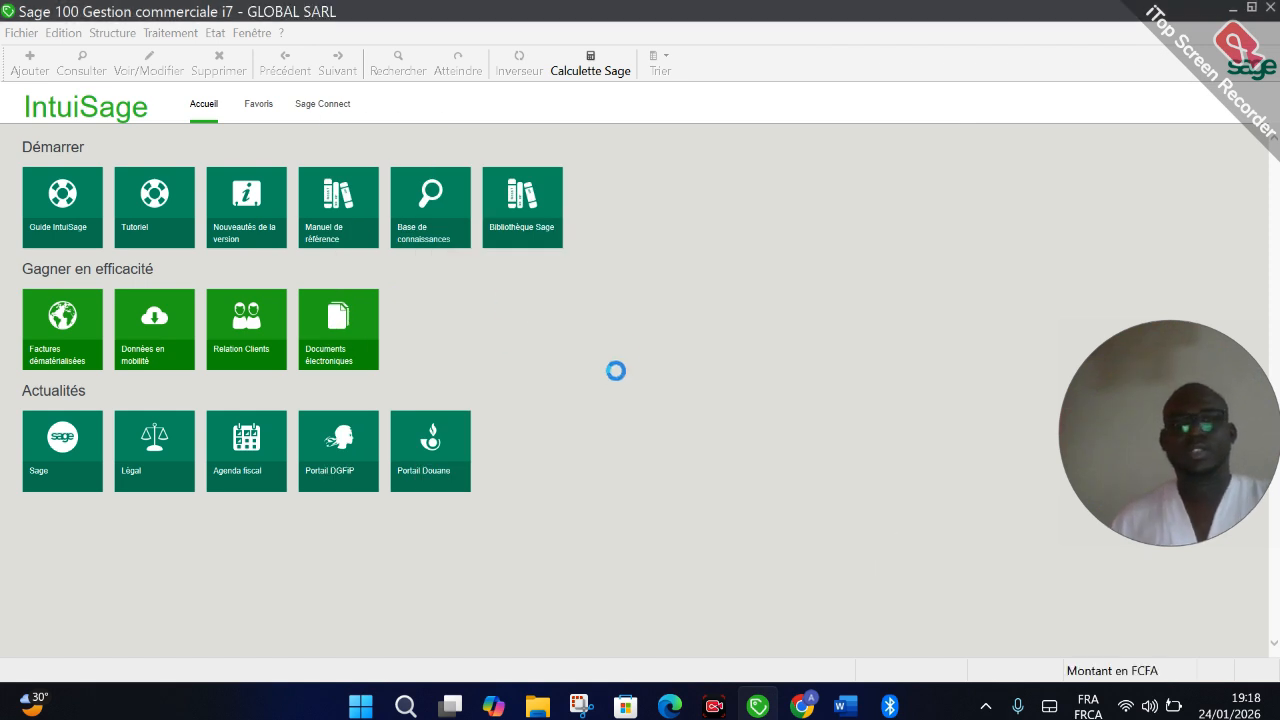